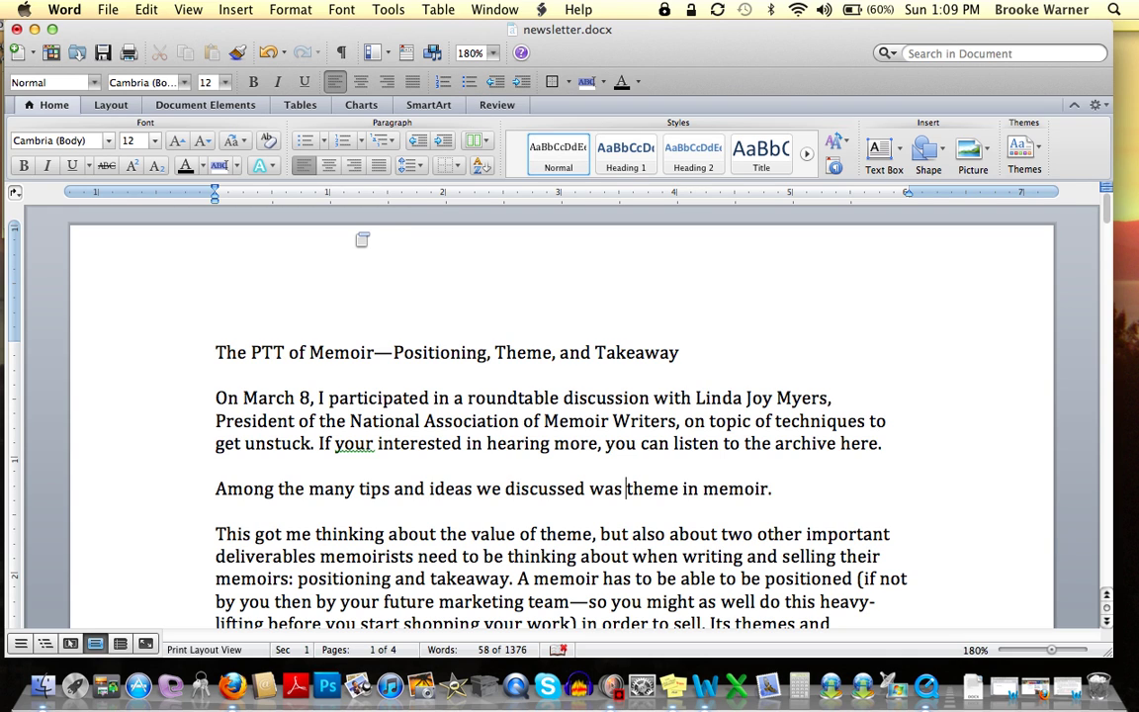
# View Word's version information, then close the window.
pyautogui.click(56, 8)
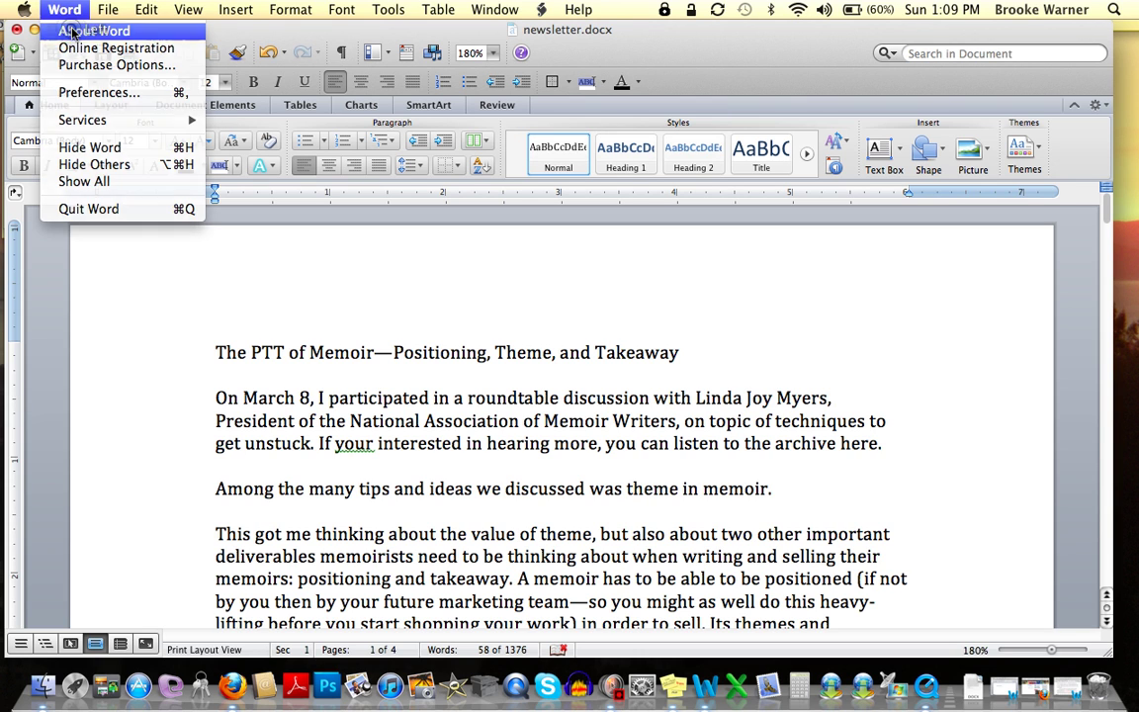
pyautogui.press('Escape')
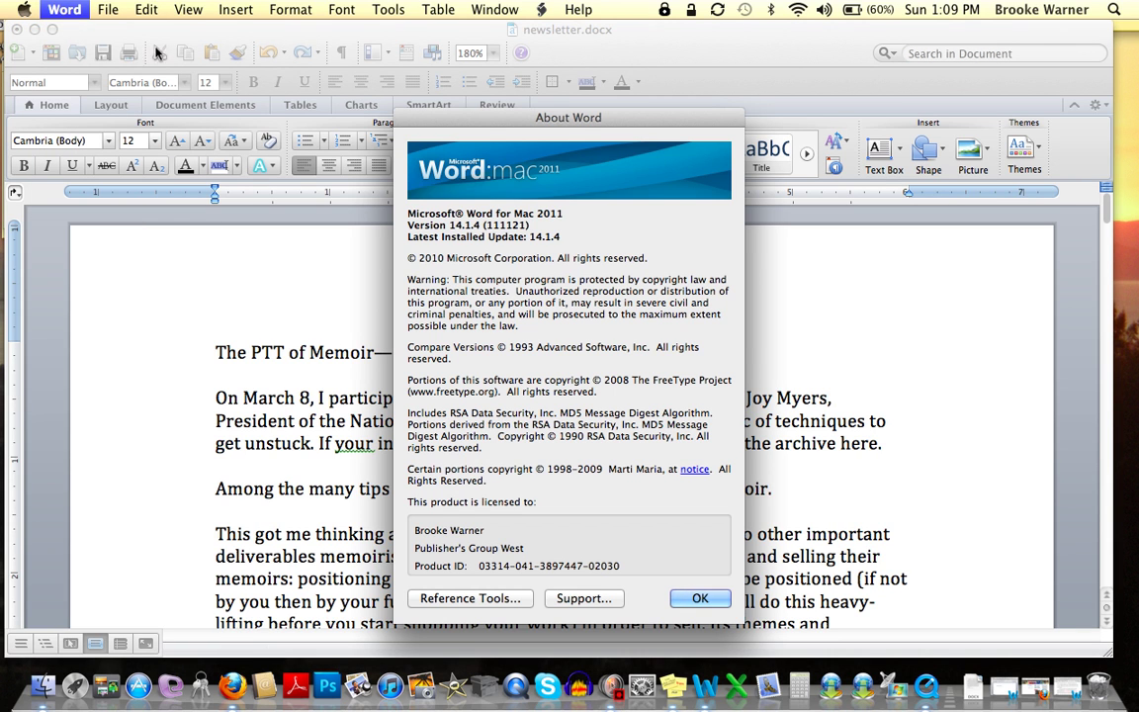
pyautogui.click(696, 601)
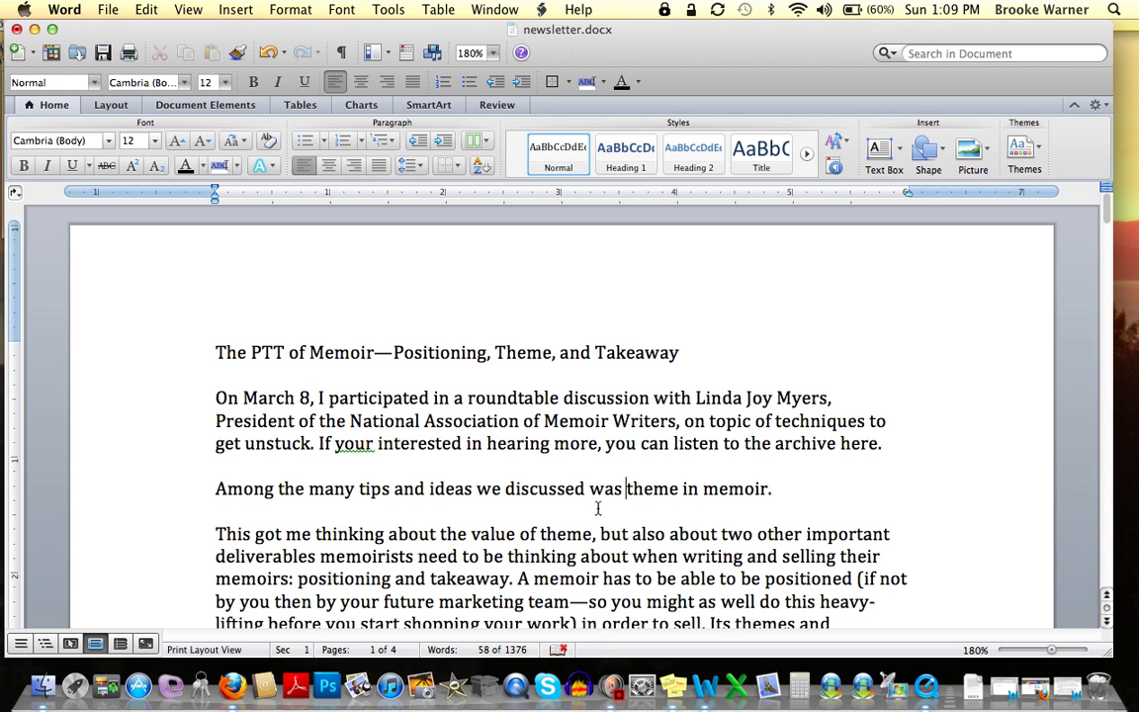
# Delete the trailing character at the end of the newsletter title, right after Takeaway.
pyautogui.scroll(-3, 597, 507)
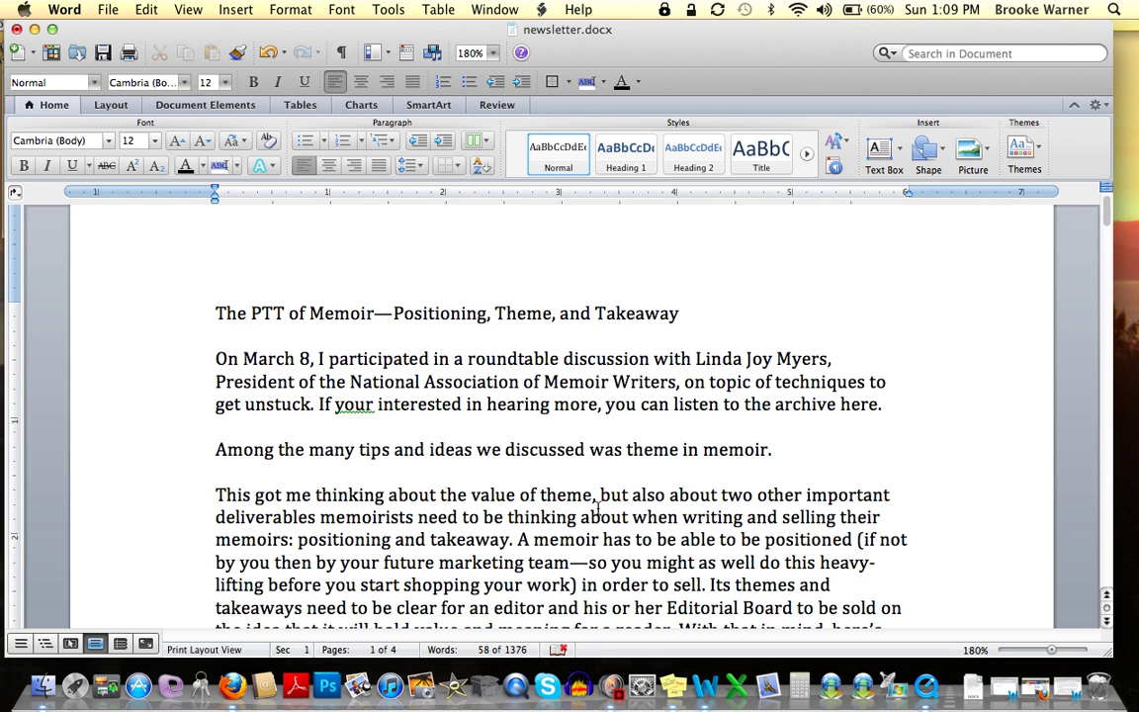
pyautogui.scroll(-1, 597, 507)
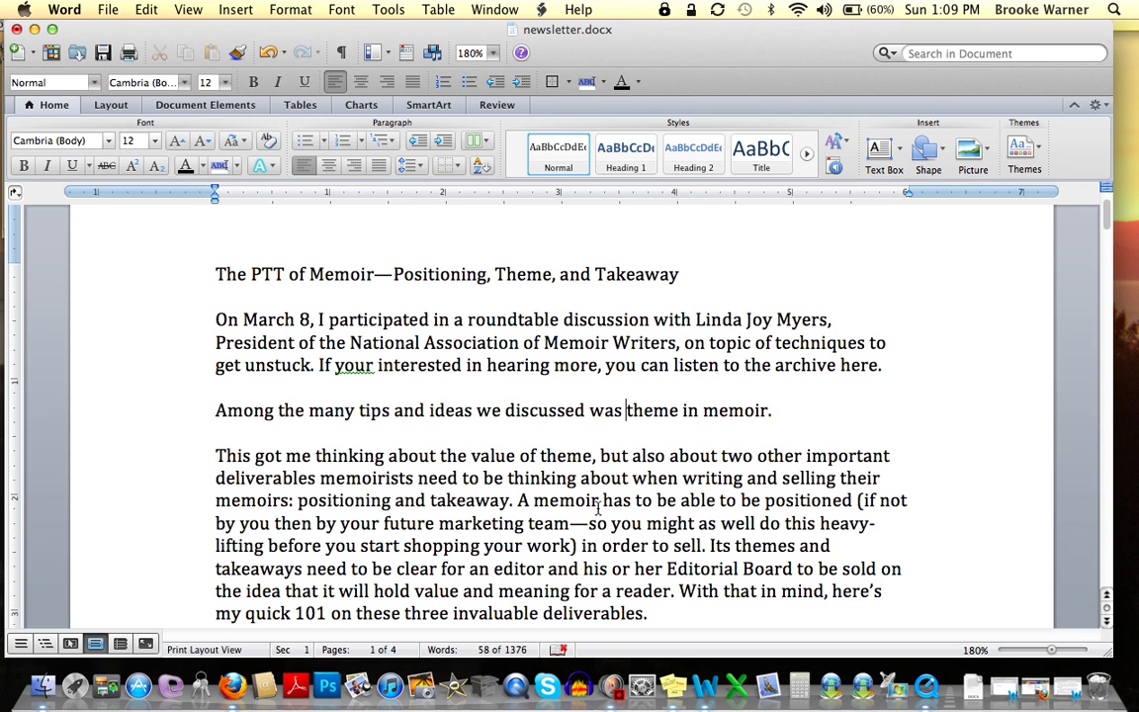
pyautogui.click(686, 281)
pyautogui.press('BackSpace')
pyautogui.scroll(2, 601, 274)
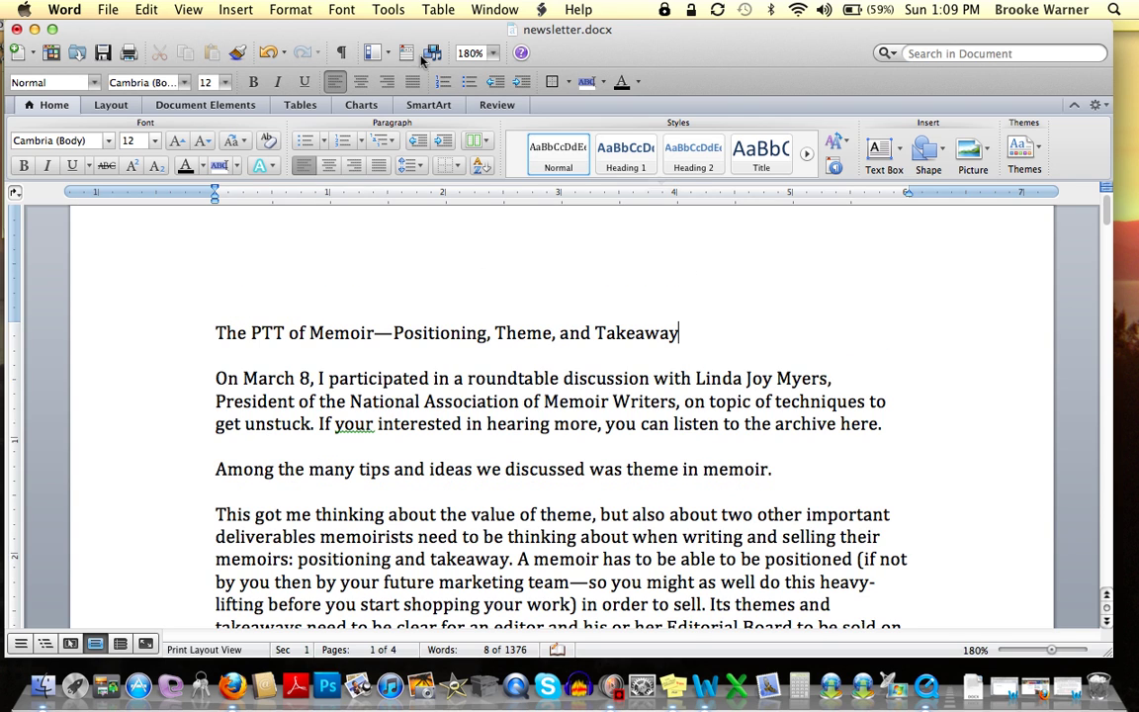
# Turn on Track changes while editing, with moves and changes highlighted on screen and in print.
pyautogui.click(389, 10)
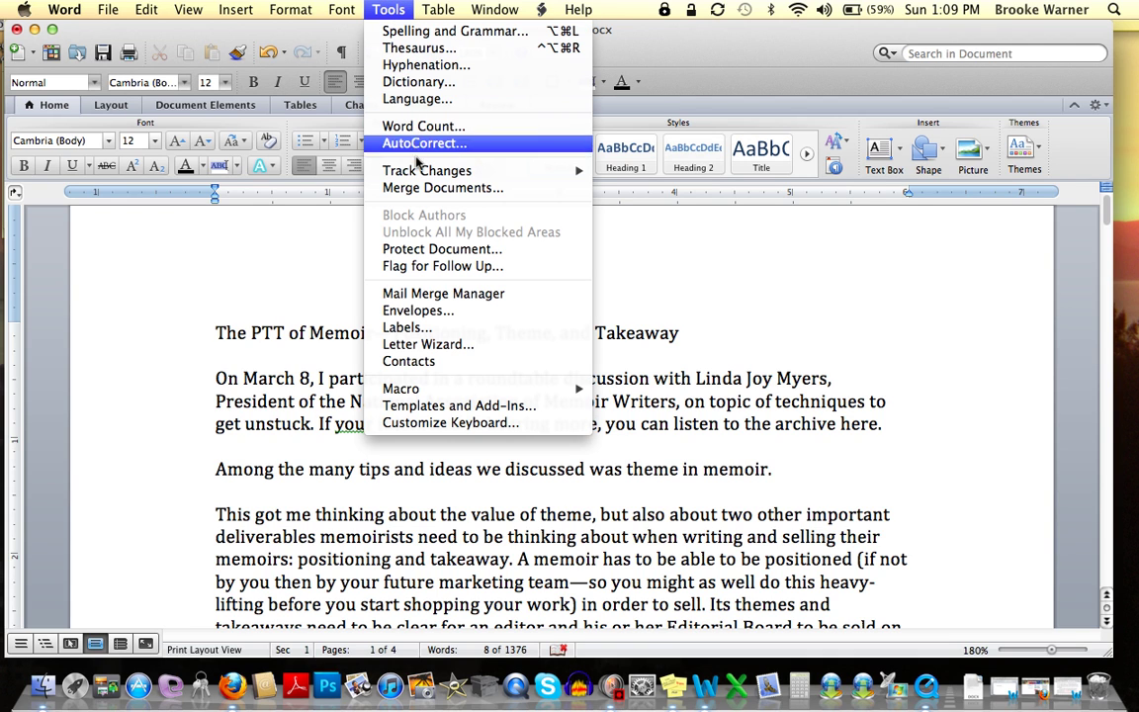
pyautogui.moveTo(418, 172)
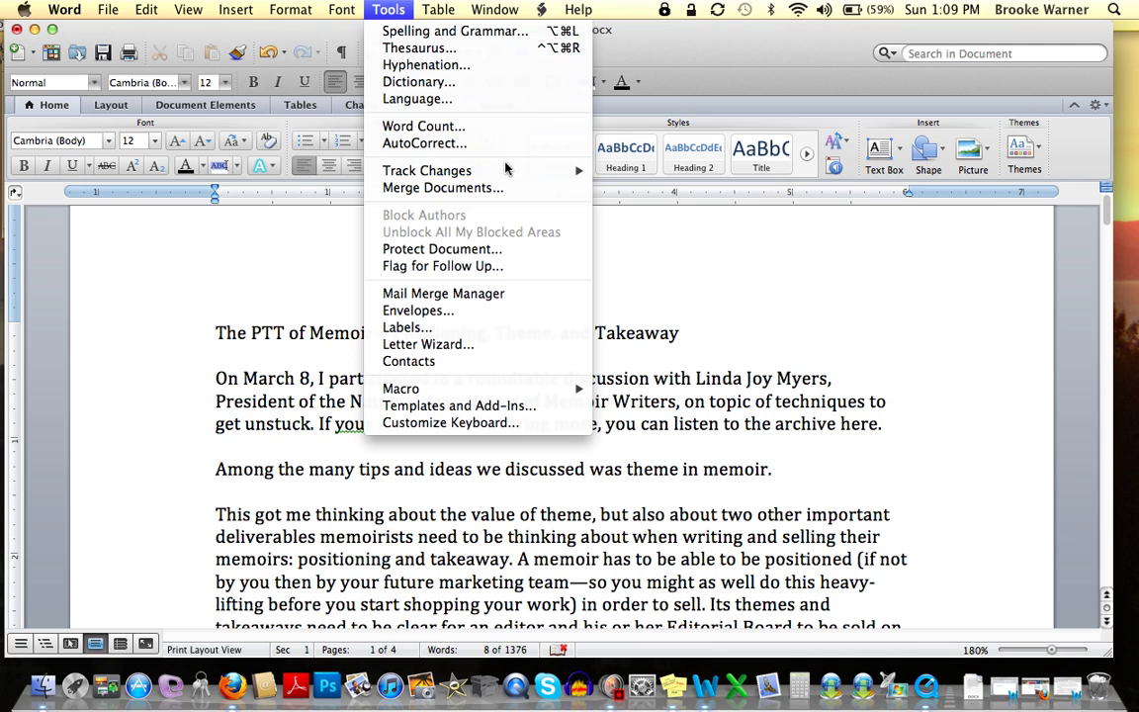
pyautogui.click(627, 172)
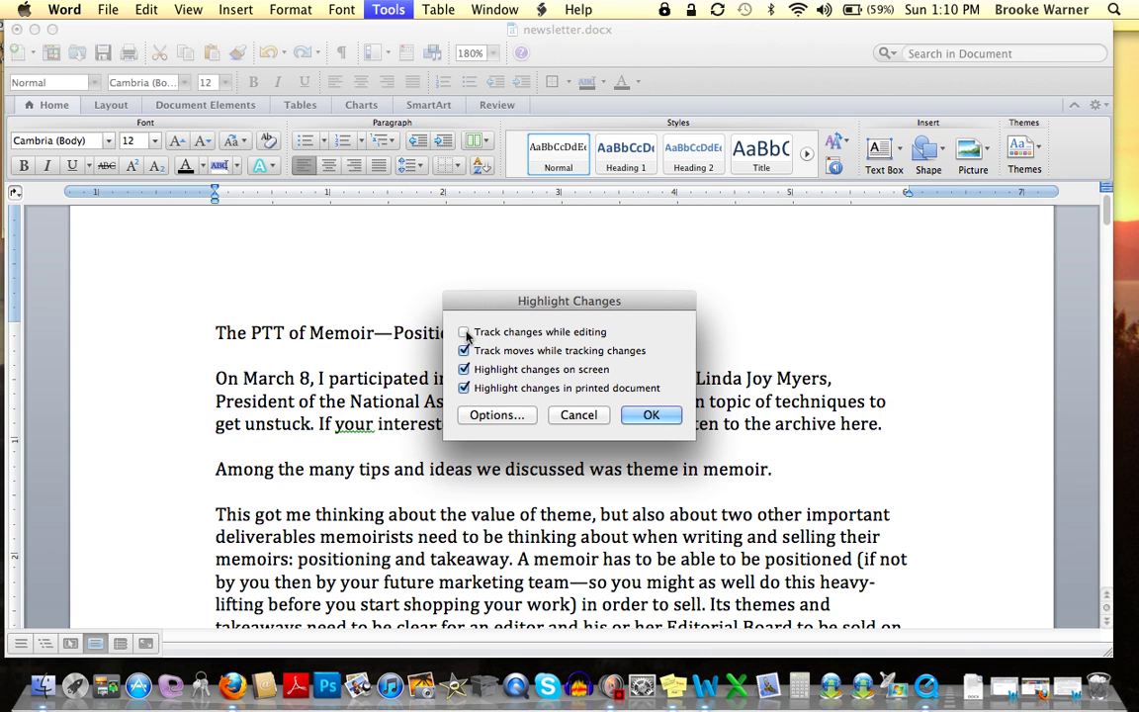
pyautogui.click(463, 333)
pyautogui.click(464, 351)
pyautogui.click(463, 369)
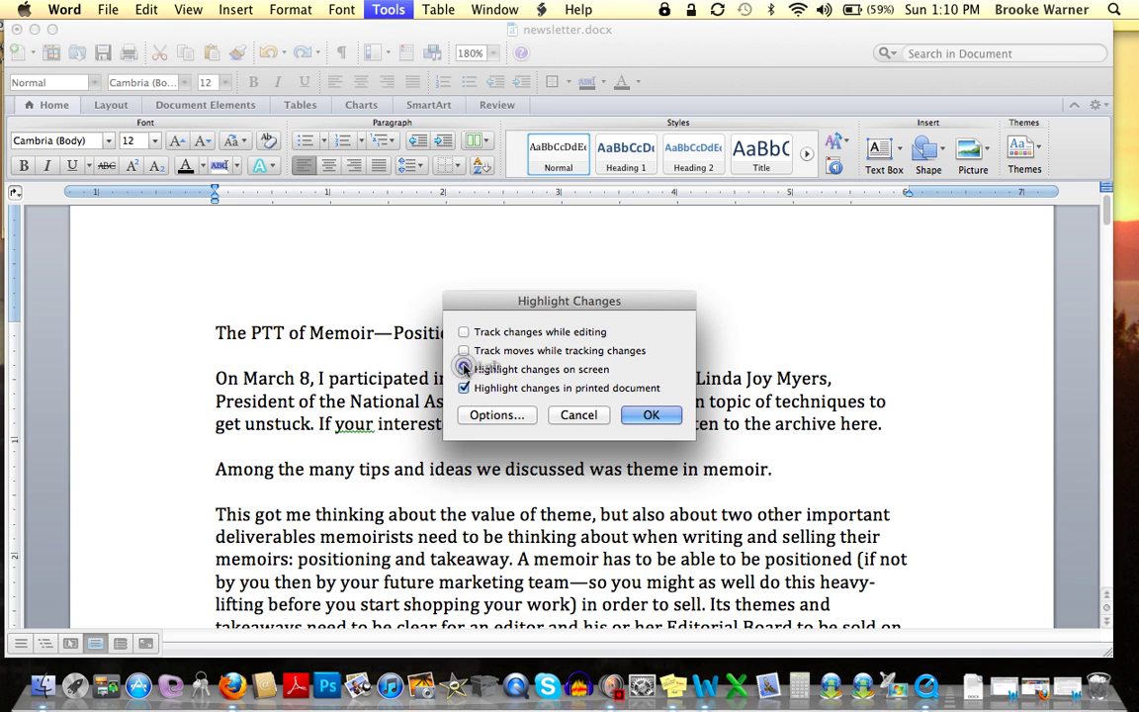
pyautogui.click(463, 388)
pyautogui.click(464, 388)
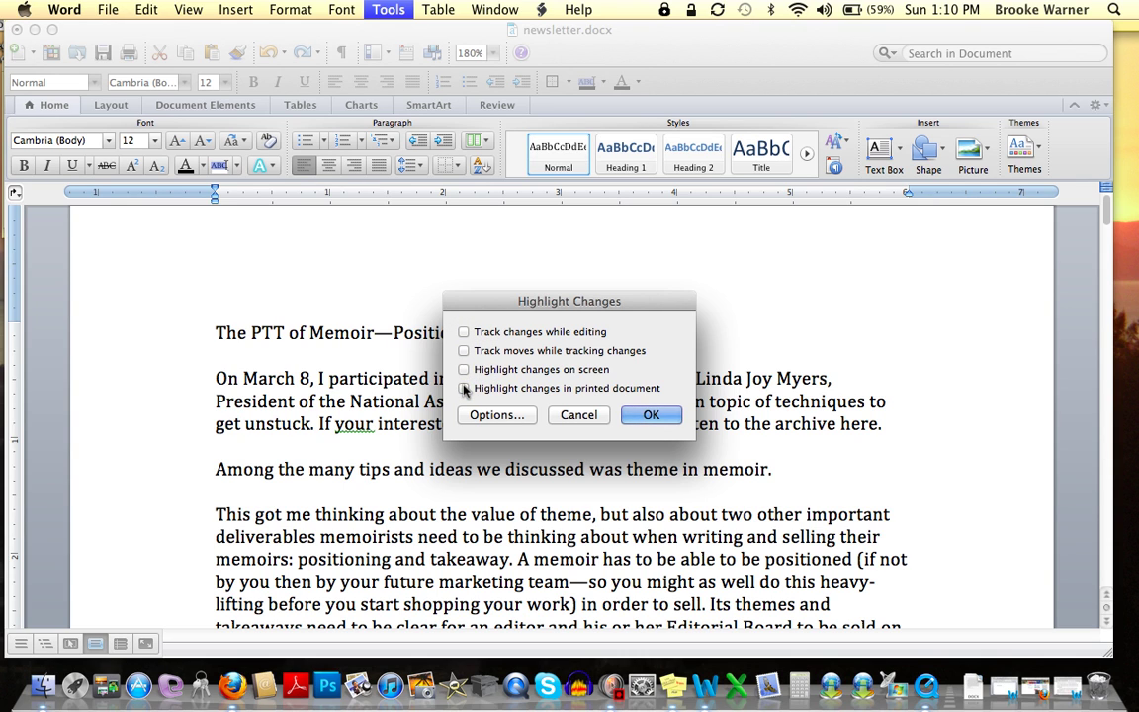
pyautogui.click(464, 369)
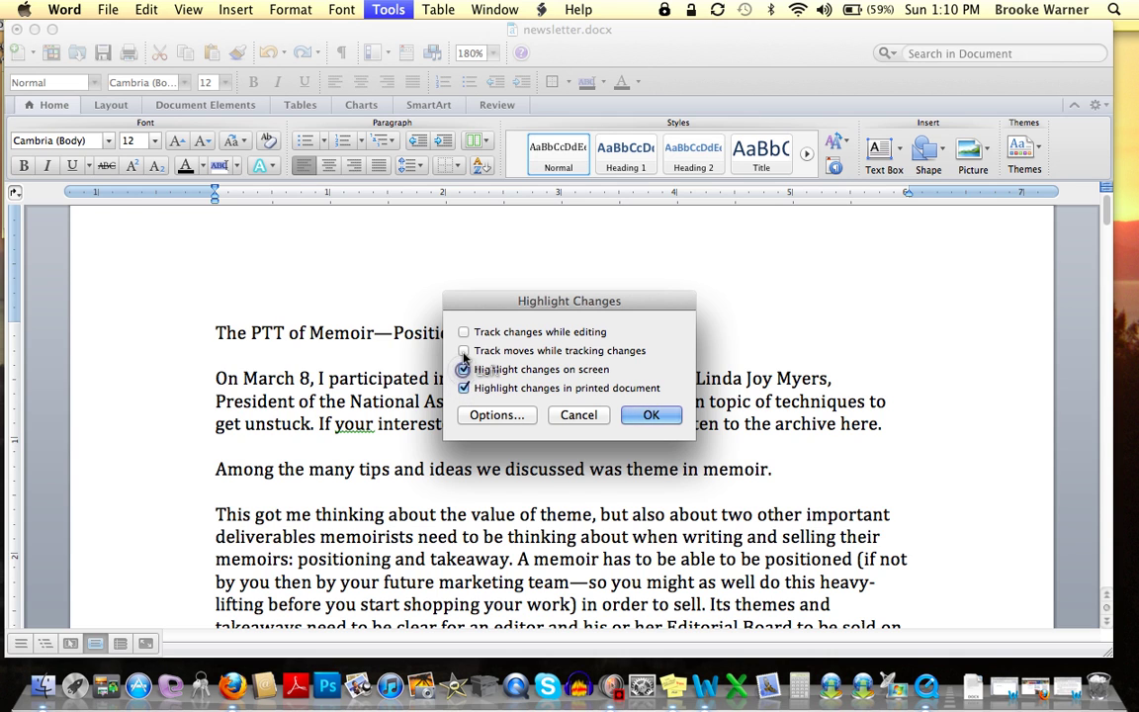
pyautogui.click(463, 352)
pyautogui.click(464, 333)
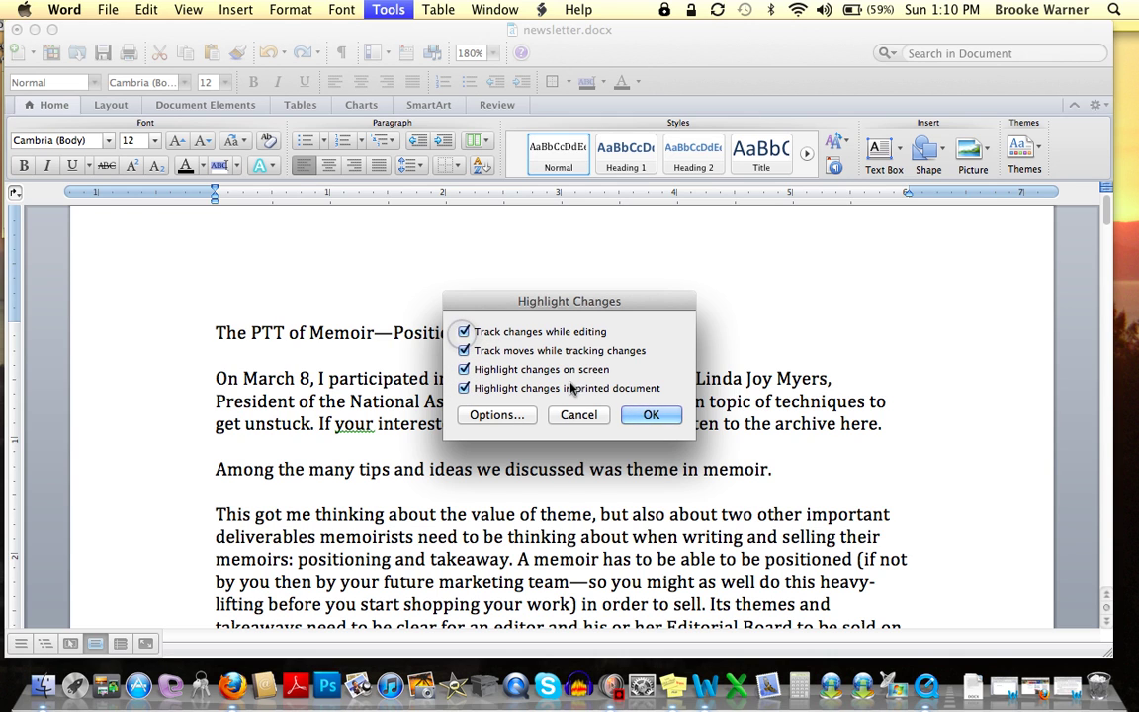
pyautogui.click(649, 415)
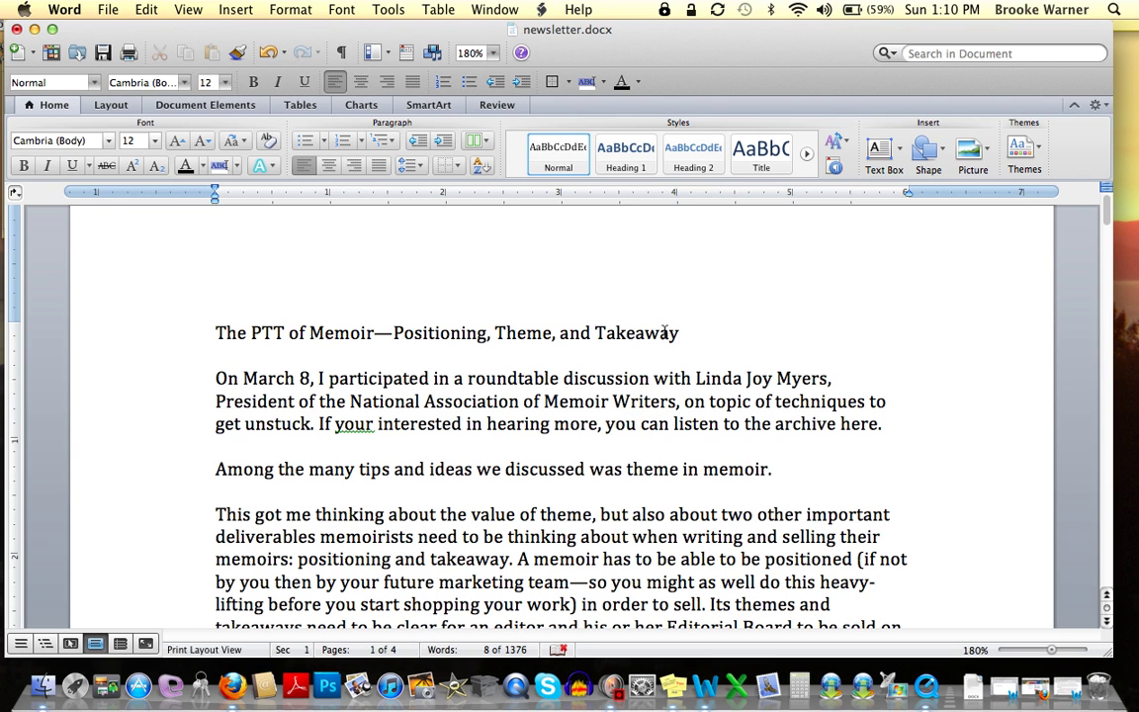
pyautogui.doubleClick(661, 332)
pyautogui.press('BackSpace')
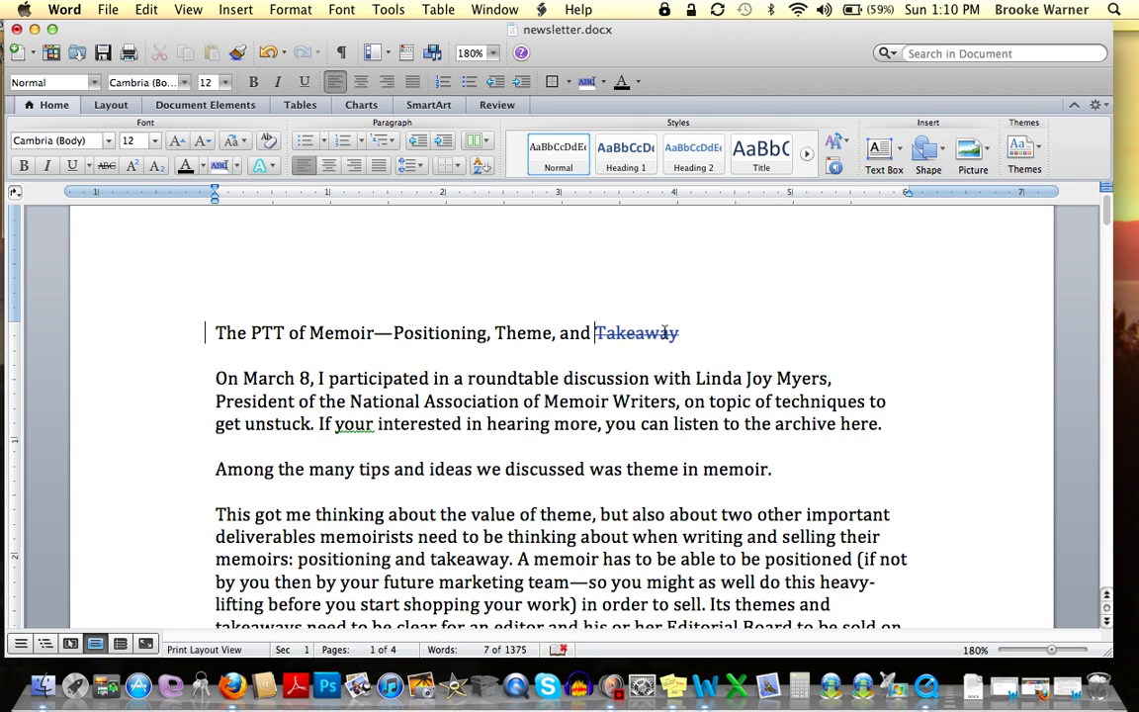
pyautogui.hotkey('ctrl', 'z')
pyautogui.press('Right')
pyautogui.write('ad')
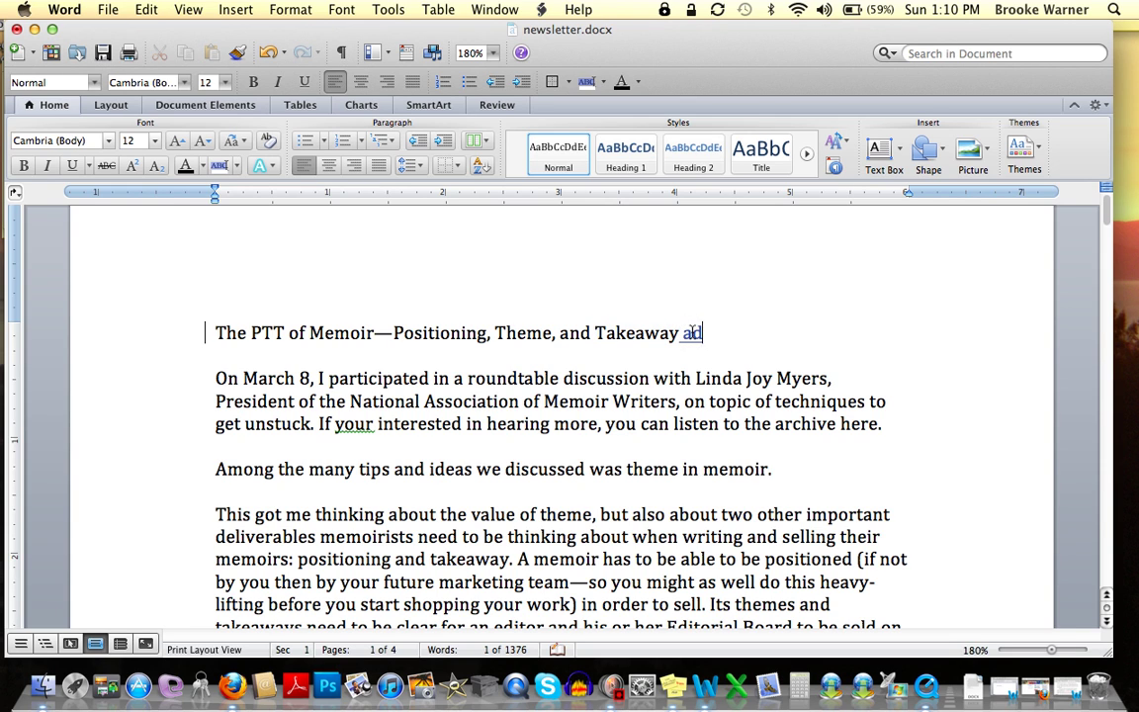
pyautogui.write('d a new wor')
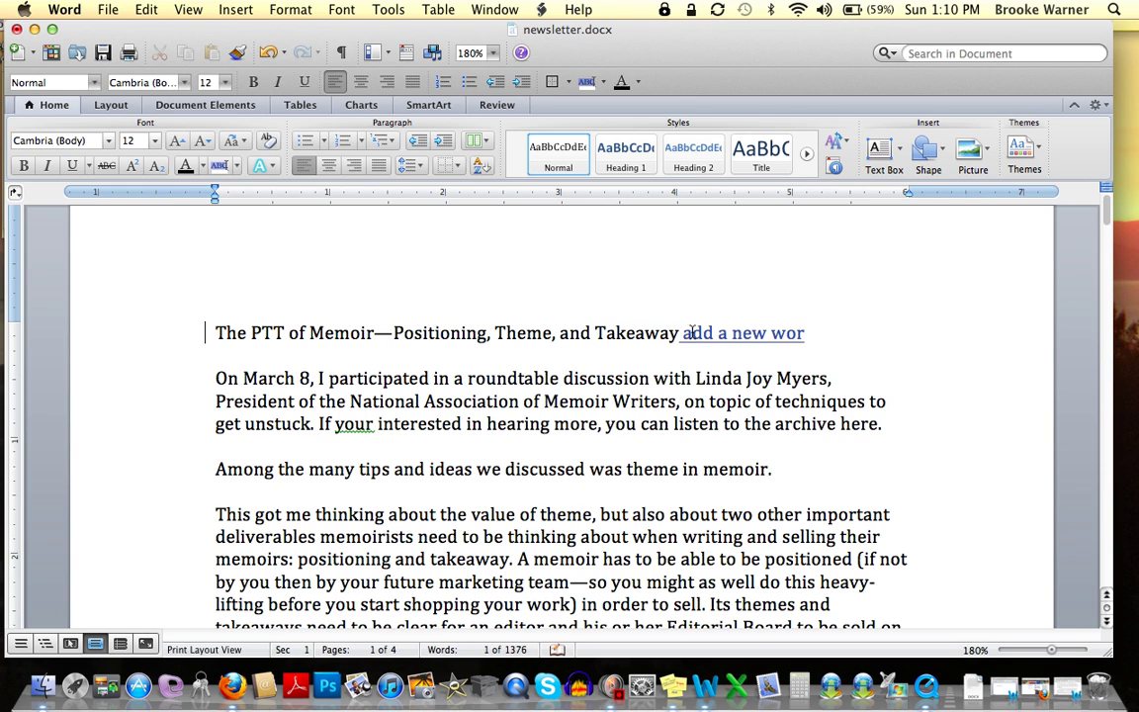
pyautogui.write('d.')
pyautogui.moveTo(820, 334); pyautogui.dragTo(719, 335)
pyautogui.press('BackSpace')
pyautogui.press('BackSpace')
pyautogui.press('BackSpace')
pyautogui.press('BackSpace')
pyautogui.press('BackSpace')
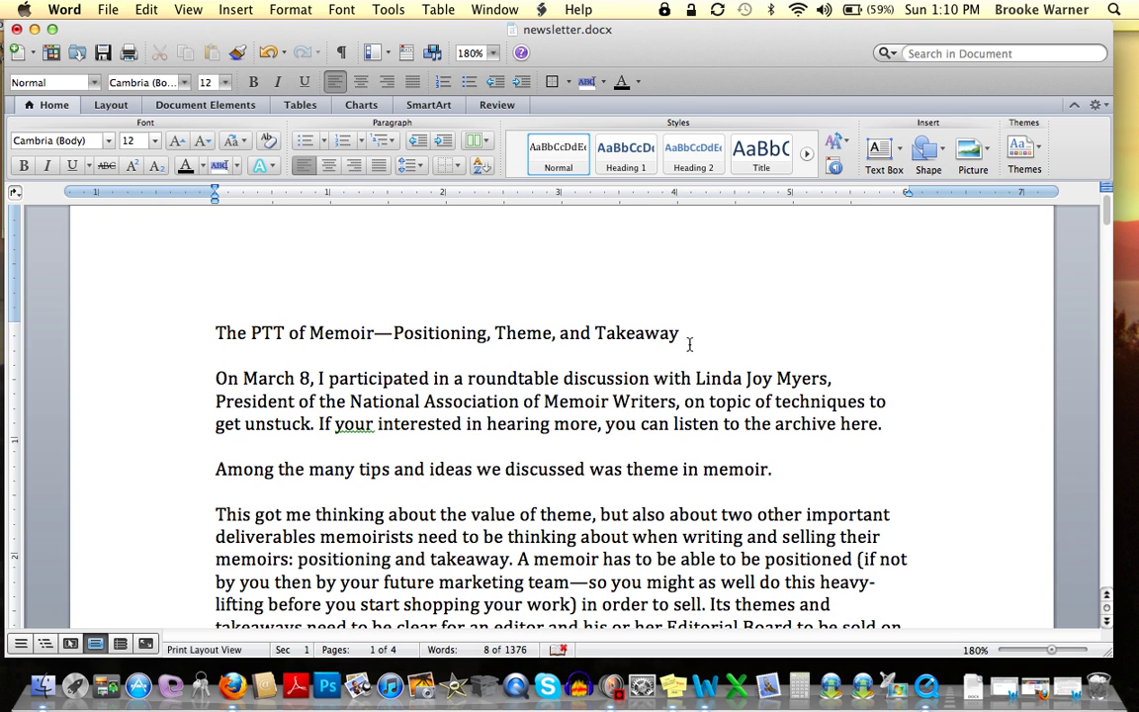
pyautogui.scroll(-1, 689, 343)
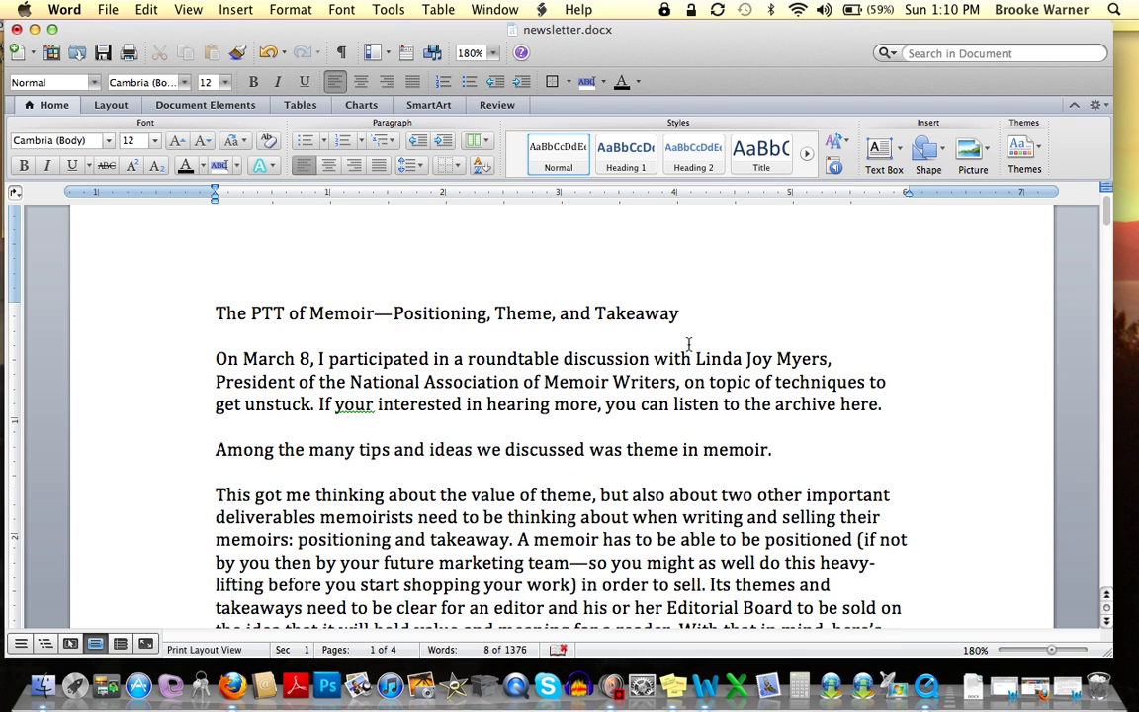
# Insert 'the' before topic, change your to you're, and append 'Thank you so much for listening.'.
pyautogui.scroll(-1, 690, 343)
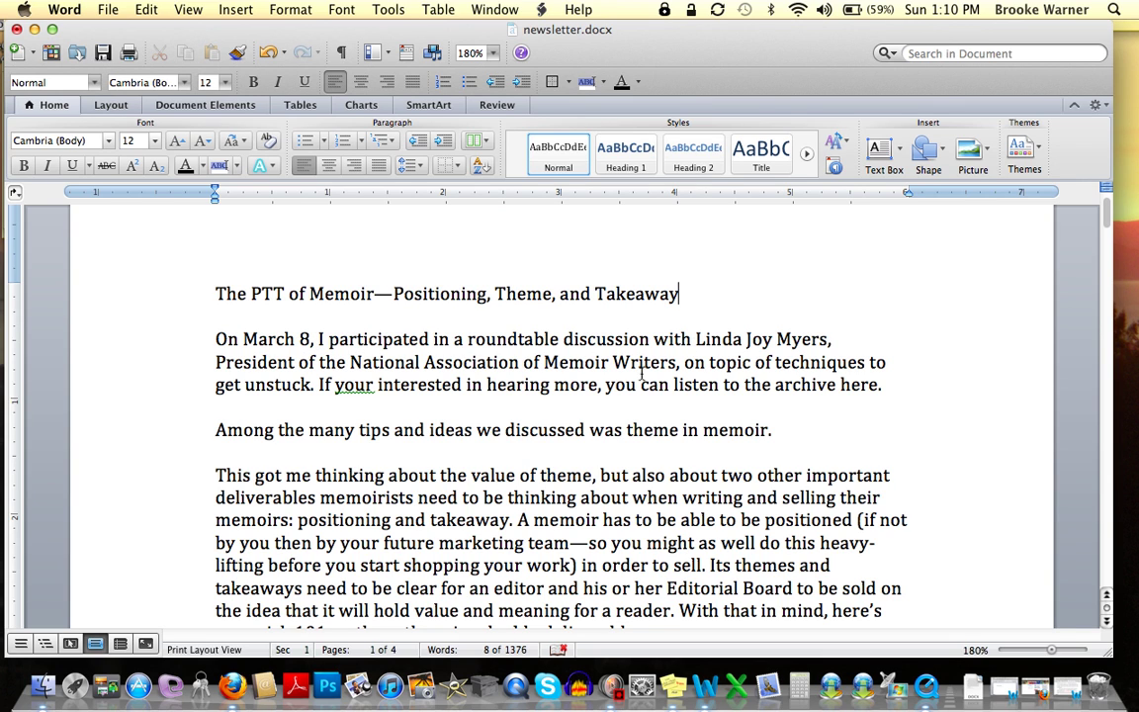
pyautogui.click(712, 363)
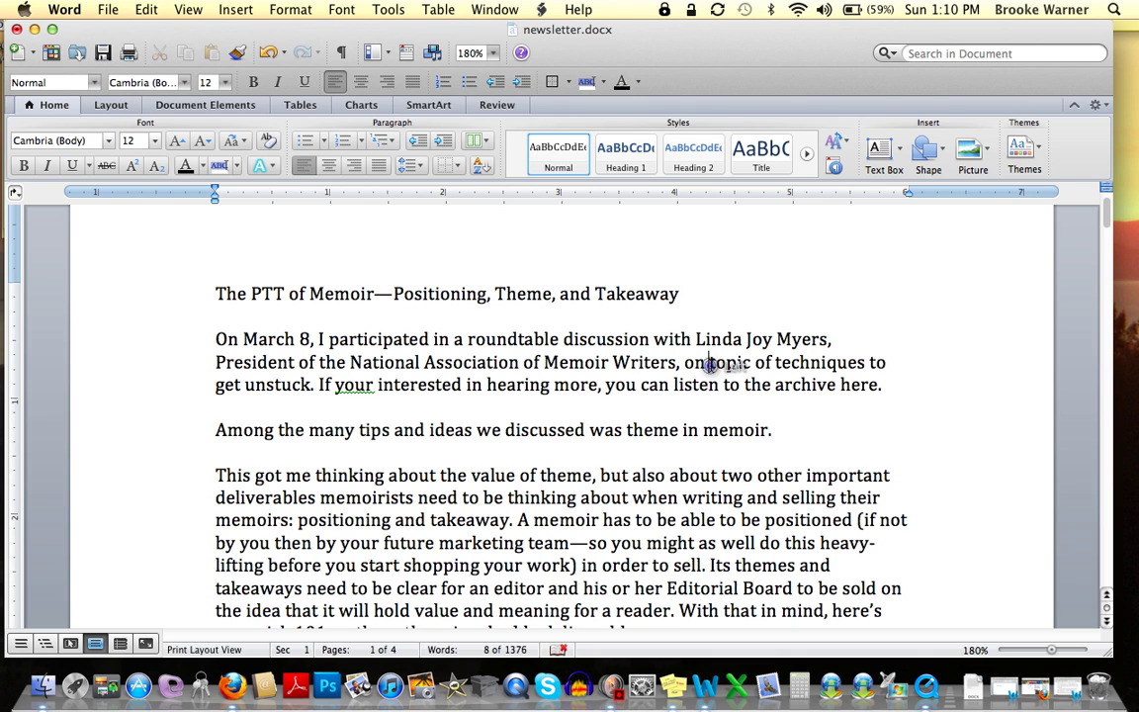
pyautogui.write('t')
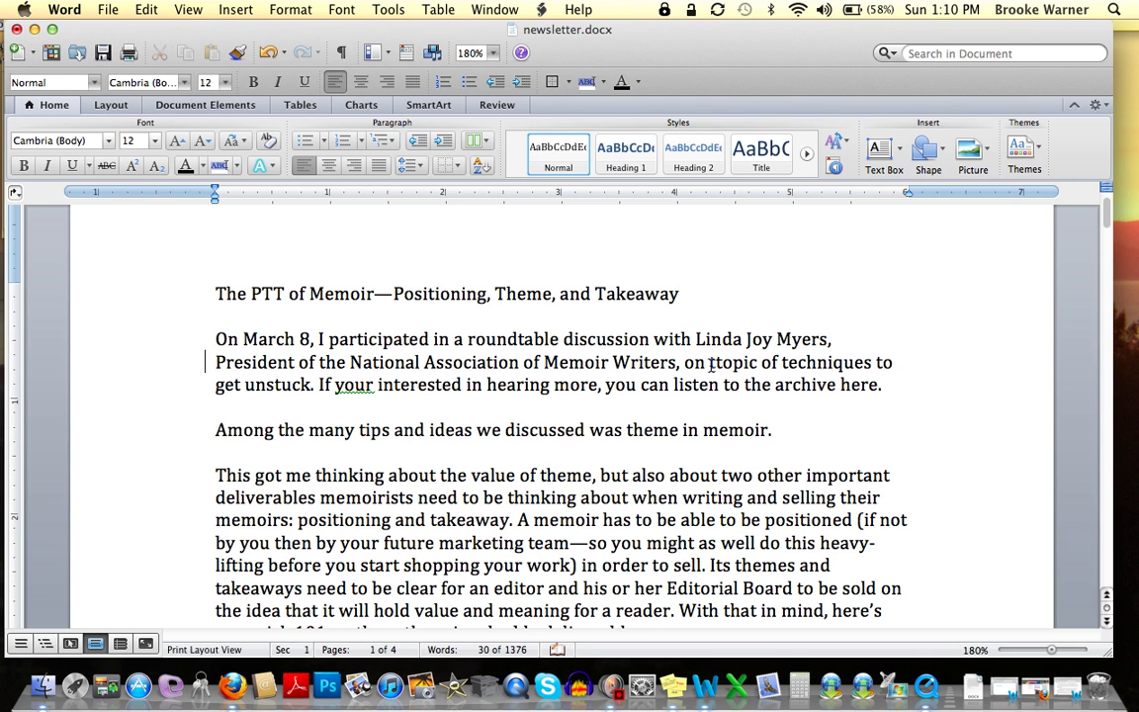
pyautogui.write('he t')
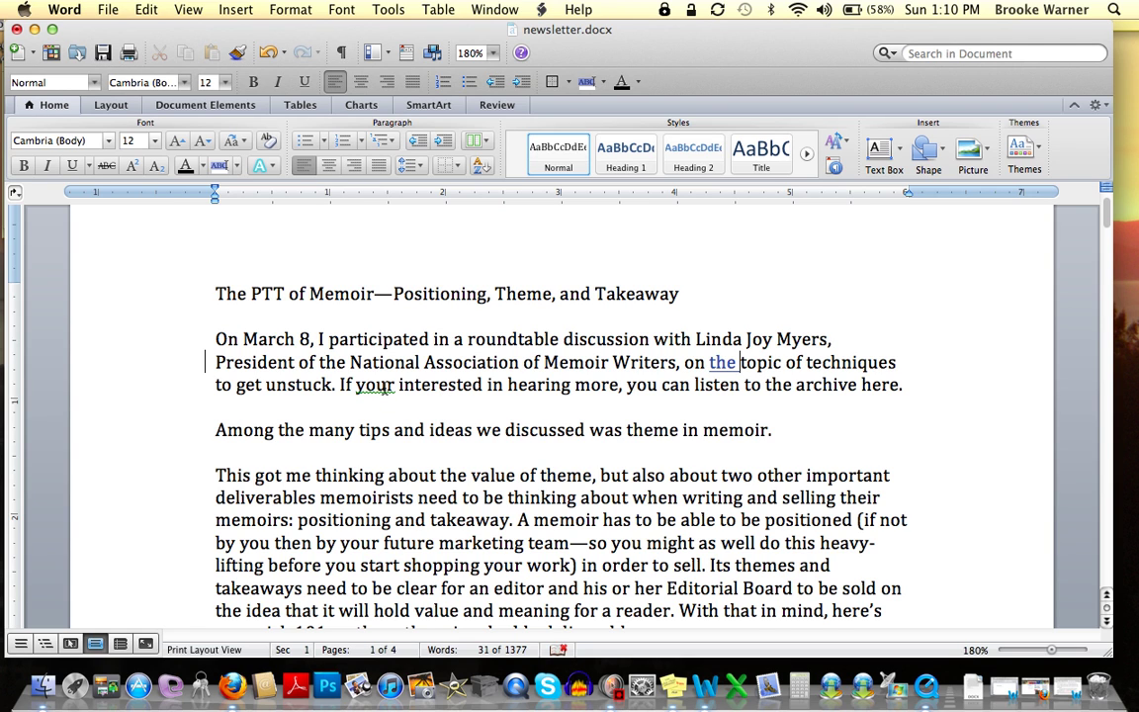
pyautogui.click(387, 386)
pyautogui.write("'")
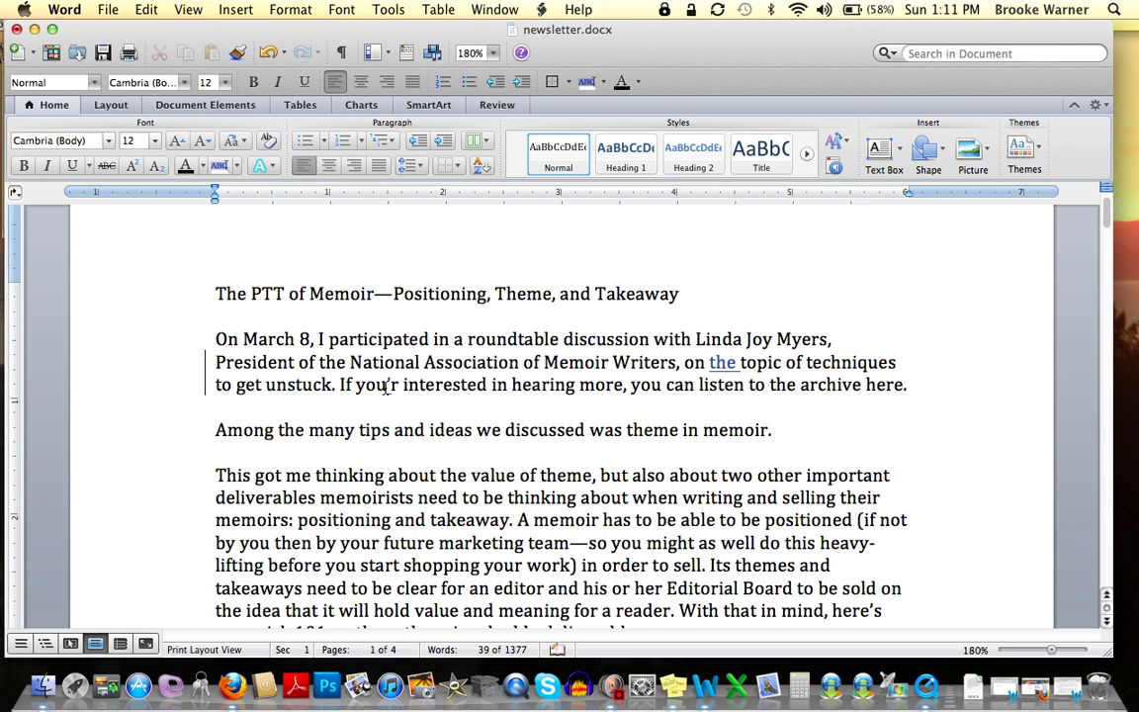
pyautogui.write('e')
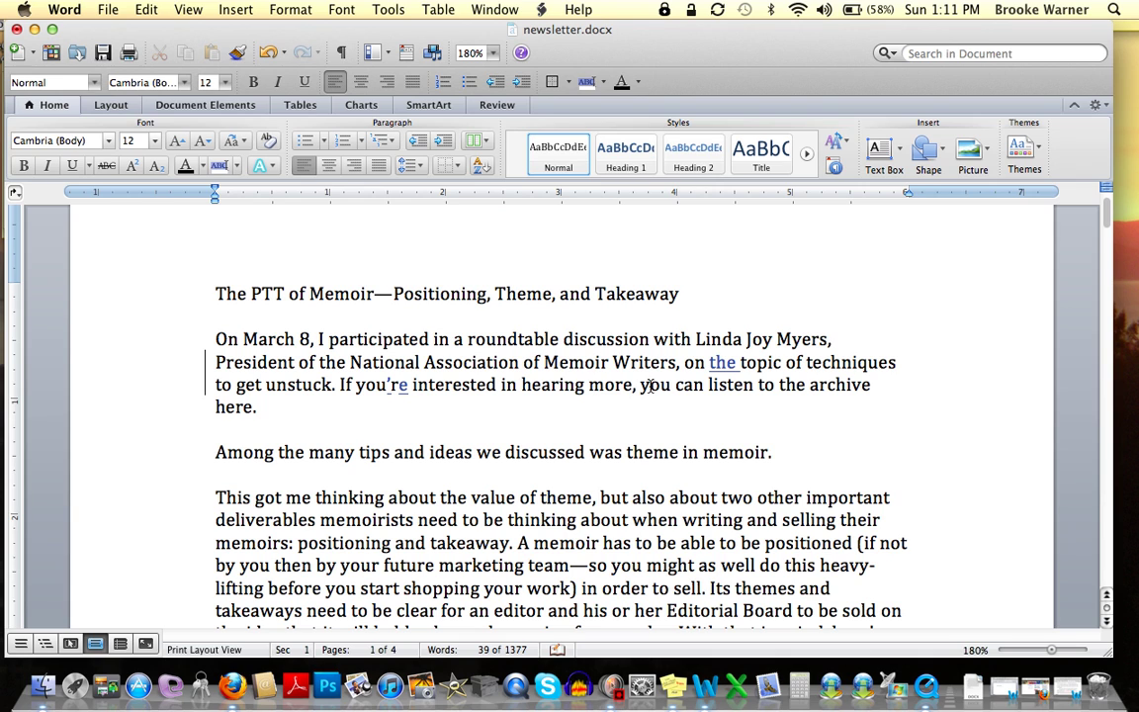
pyautogui.click(615, 398)
pyautogui.write('Thank you so much')
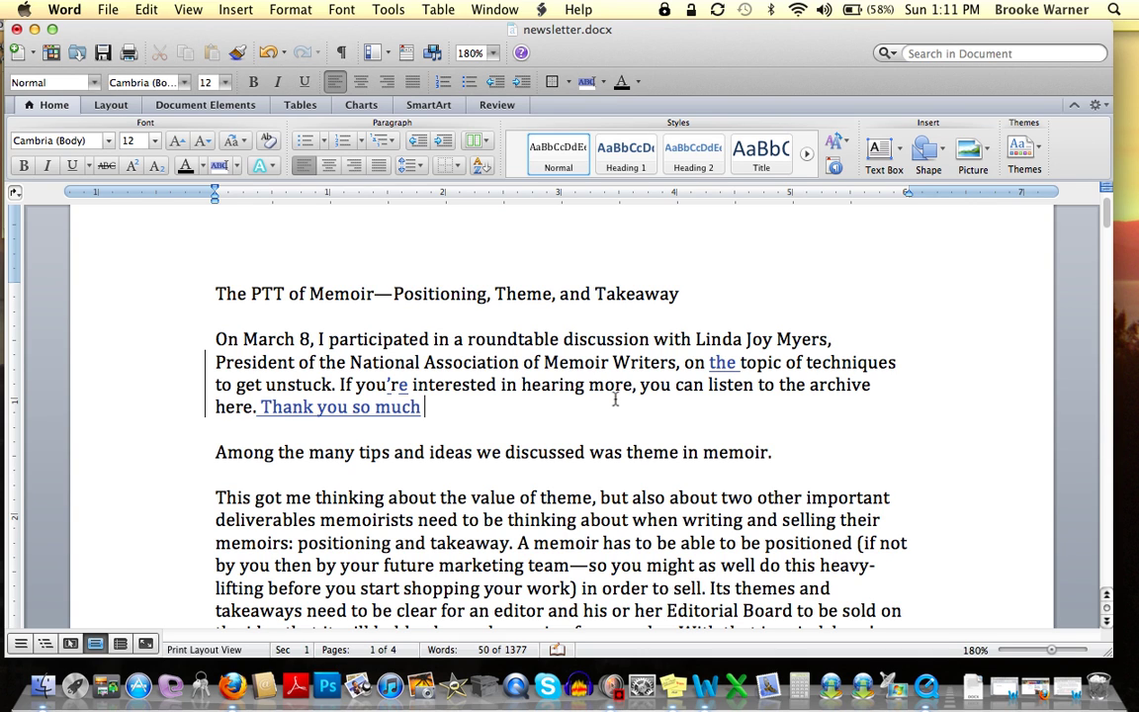
pyautogui.write(' for listening')
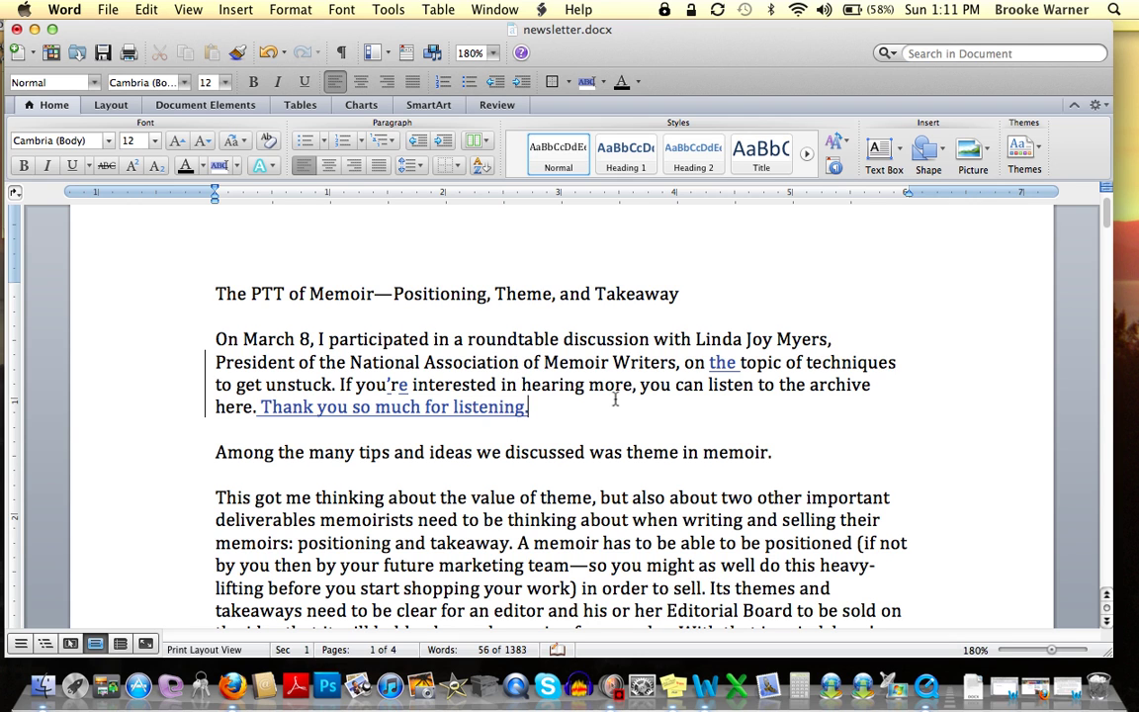
pyautogui.write('.')
pyautogui.scroll(-1, 760, 364)
pyautogui.scroll(-1, 760, 364)
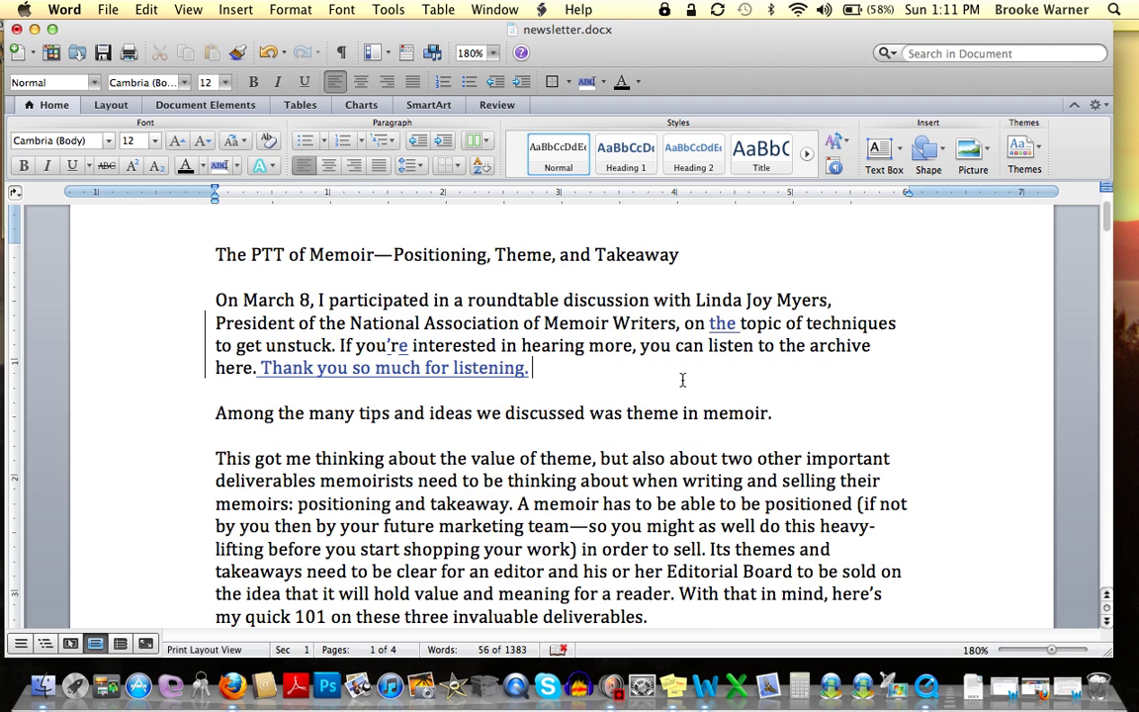
pyautogui.scroll(4, 683, 380)
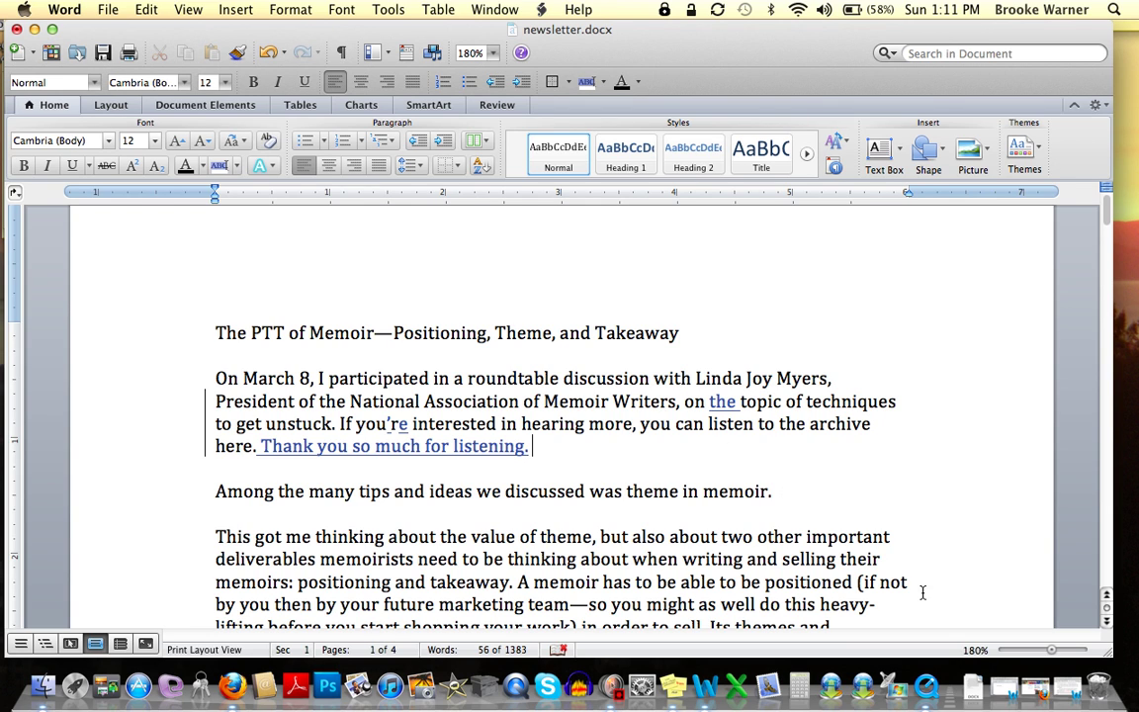
# Bring Mom Chapter 4_AT.doc to the front, then enlarge and reposition its window.
pyautogui.click(1069, 698)
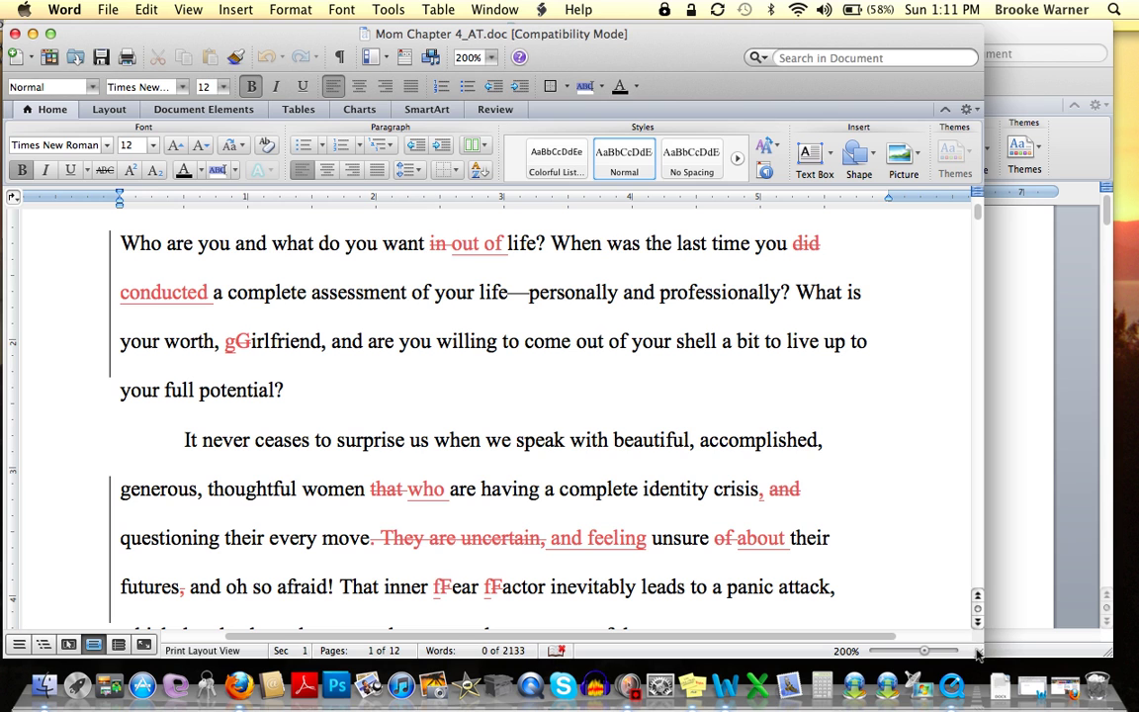
pyautogui.moveTo(978, 655); pyautogui.dragTo(1059, 645)
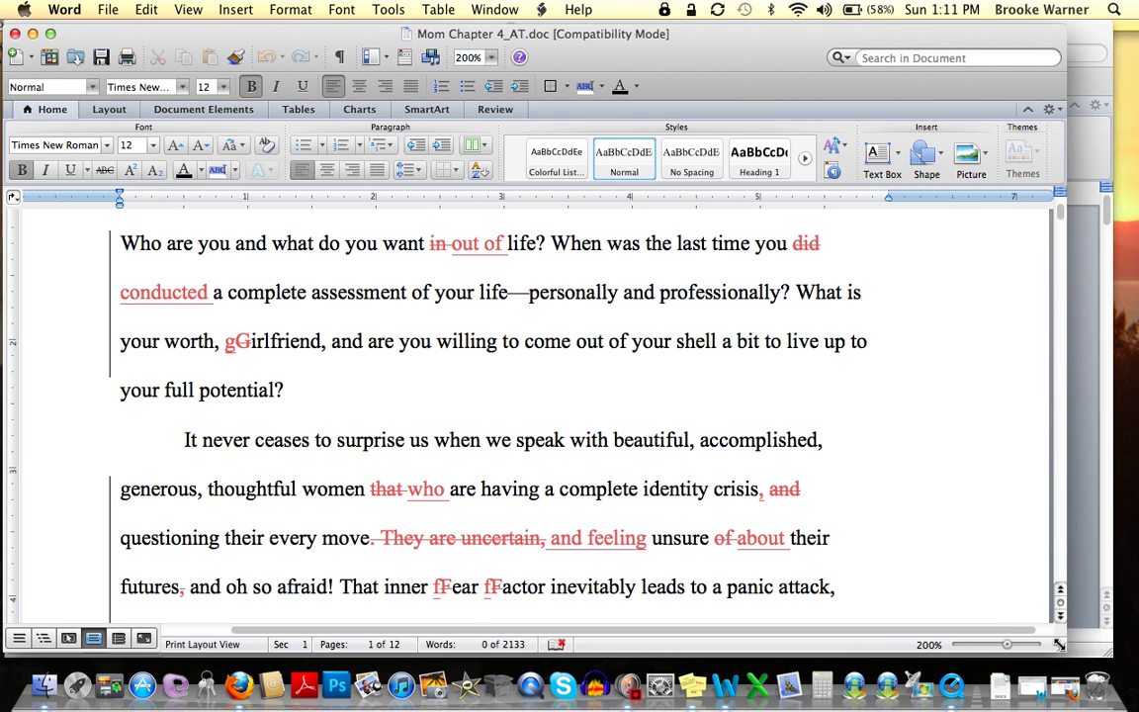
pyautogui.moveTo(787, 60); pyautogui.dragTo(811, 42)
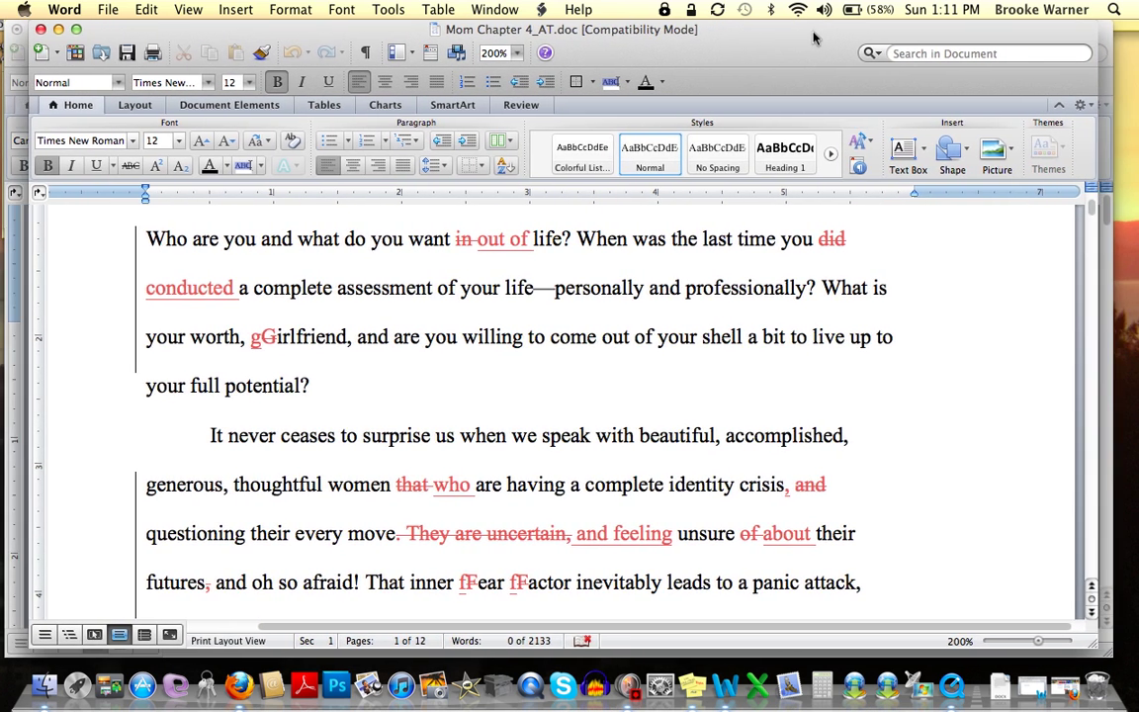
# Type 'Have you thought about a big change?' before 'When', correcting the typo in change.
pyautogui.click(584, 242)
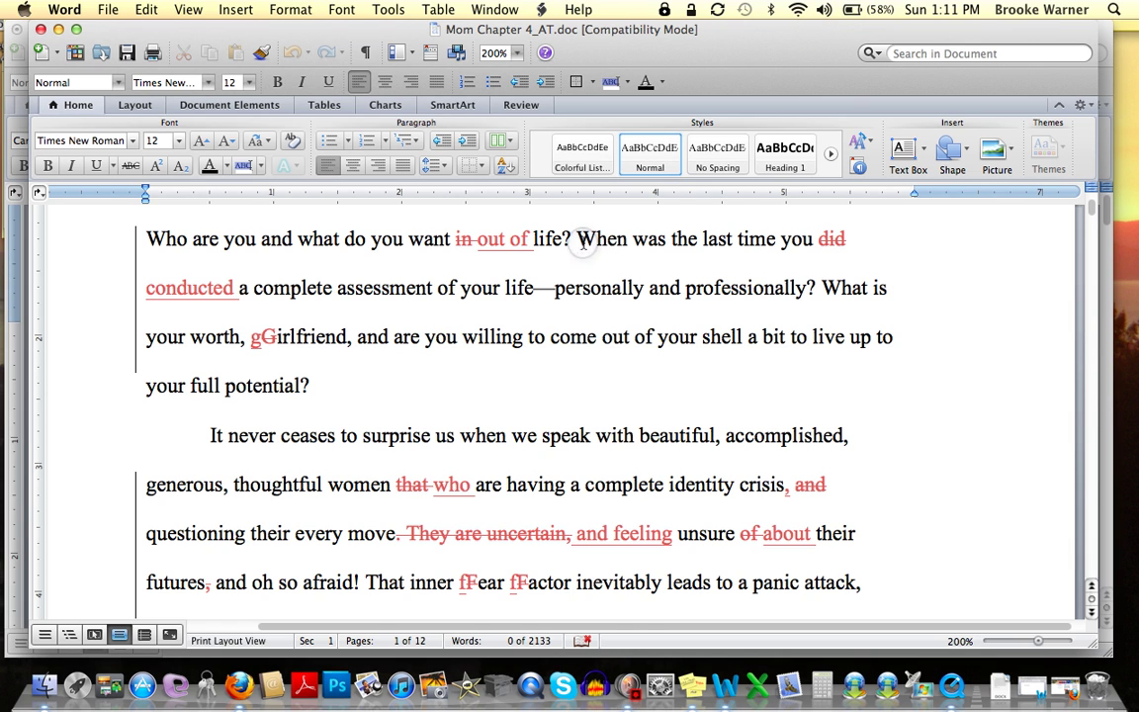
pyautogui.scroll(1, 583, 242)
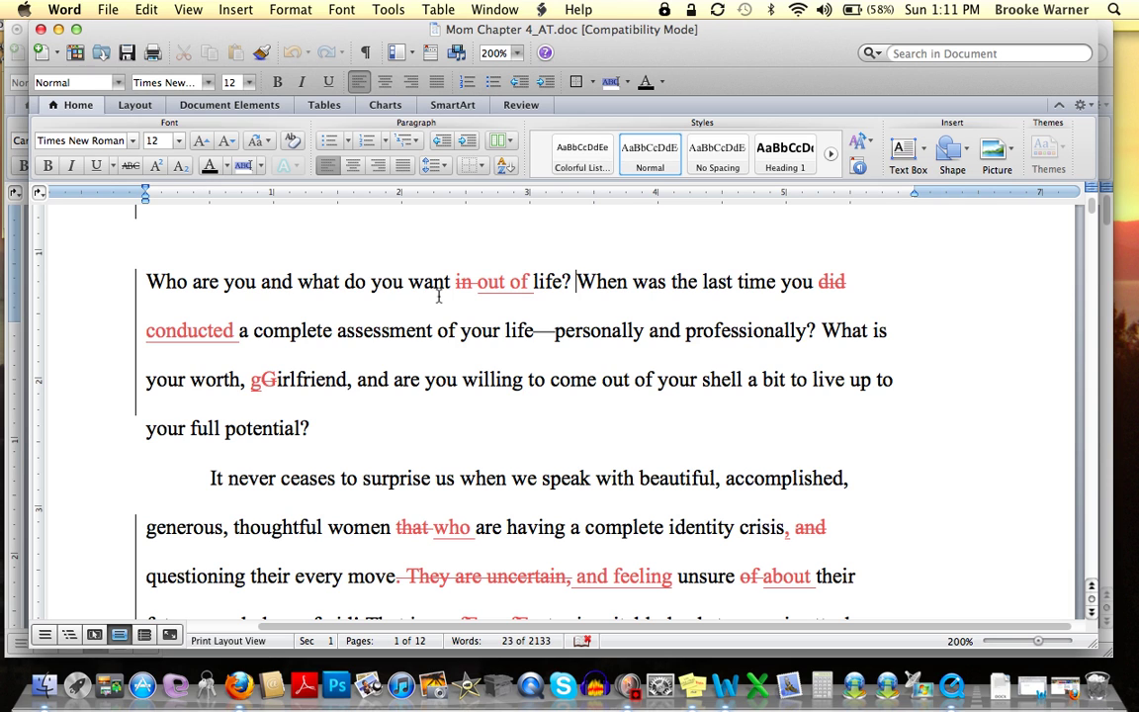
pyautogui.moveTo(496, 300)
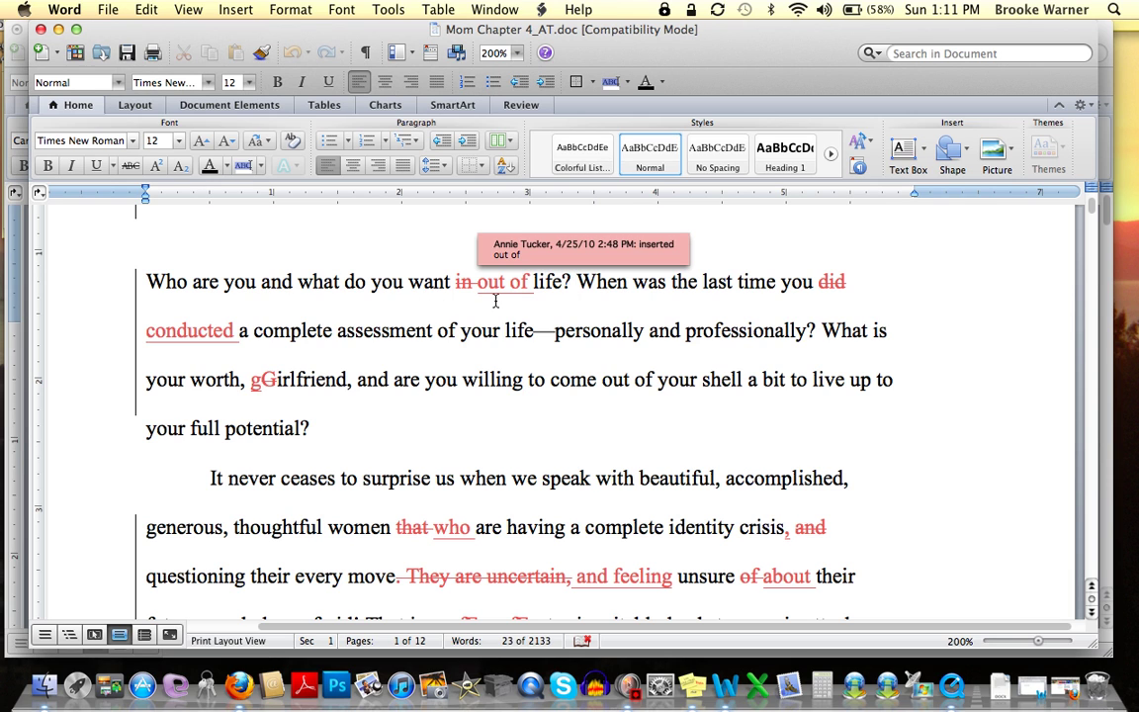
pyautogui.write('Have you ')
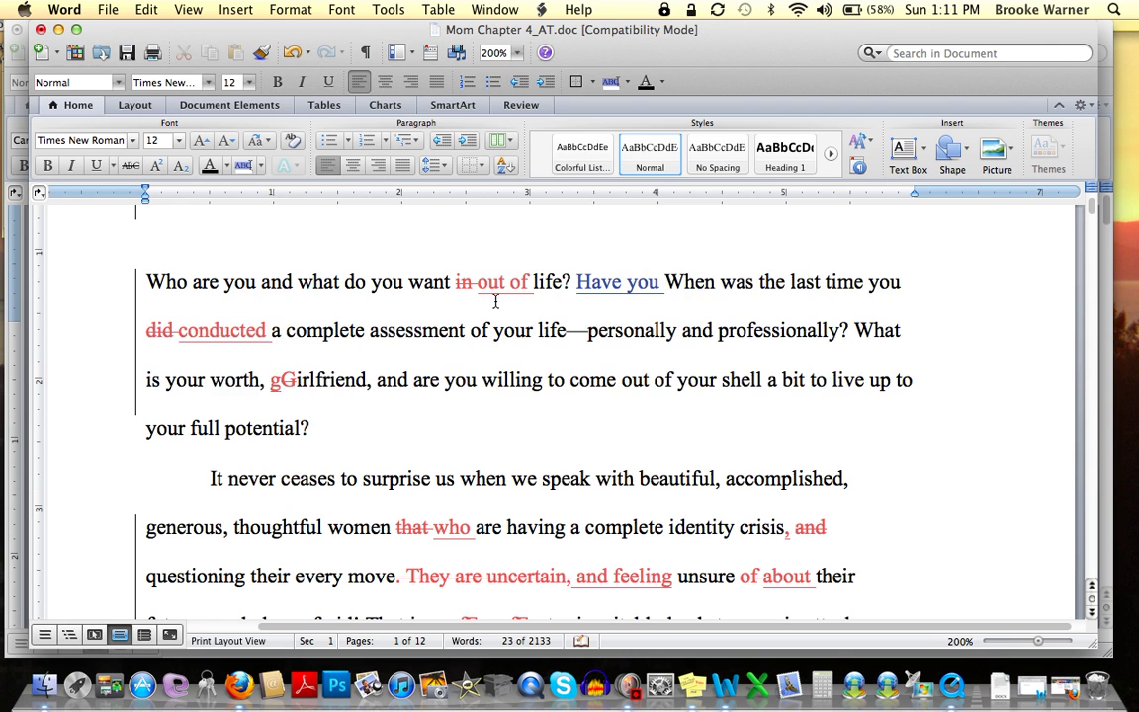
pyautogui.write('thought abou')
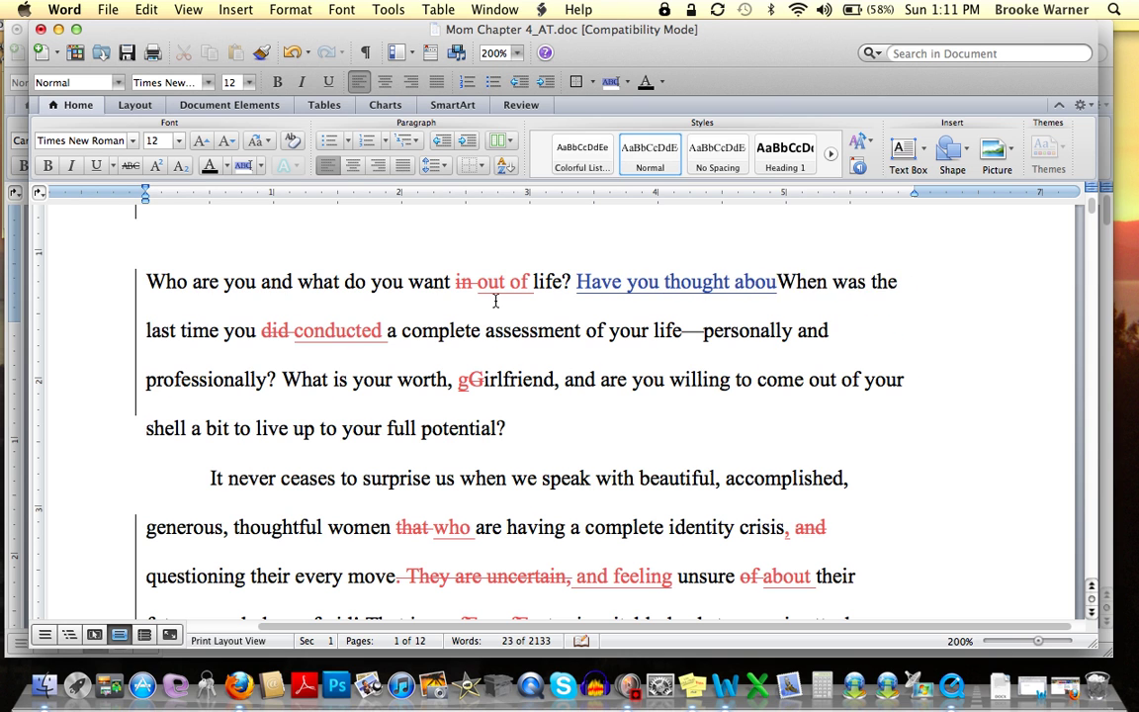
pyautogui.write('t ')
pyautogui.write('a big chna')
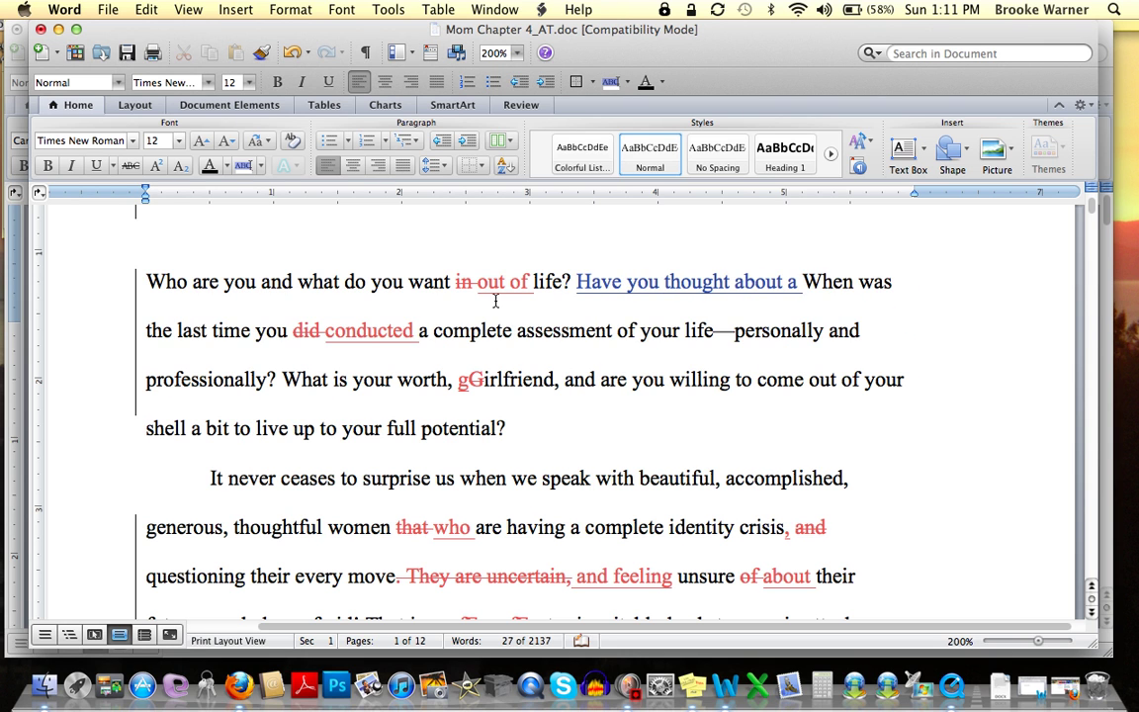
pyautogui.press('BackSpace')
pyautogui.press('BackSpace')
pyautogui.write('ange?')
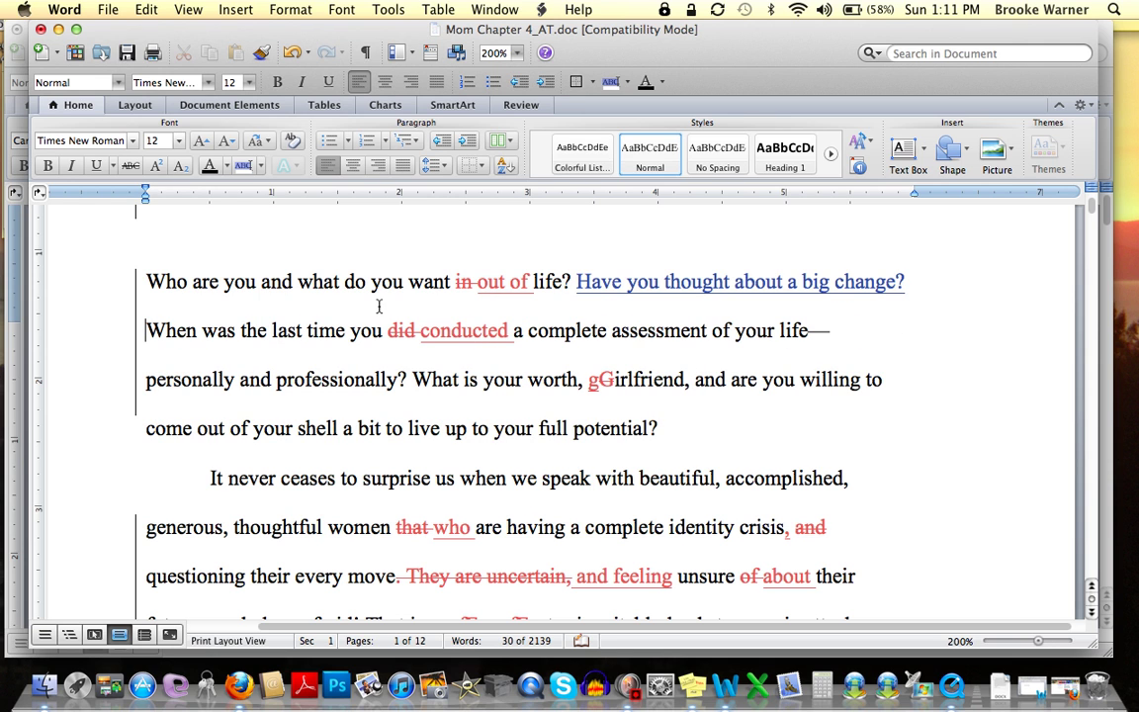
pyautogui.scroll(2, 376, 286)
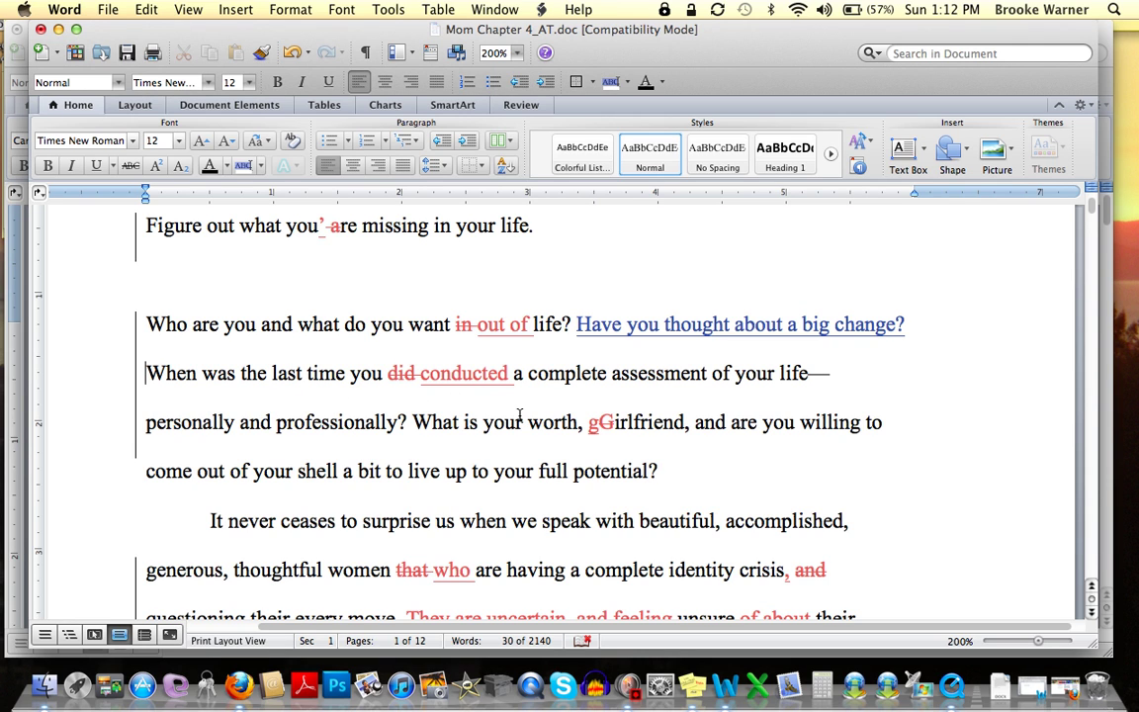
# Delete 'conducted' and type 'did' as tracked edits, then bring up the Review tab.
pyautogui.doubleClick(465, 379)
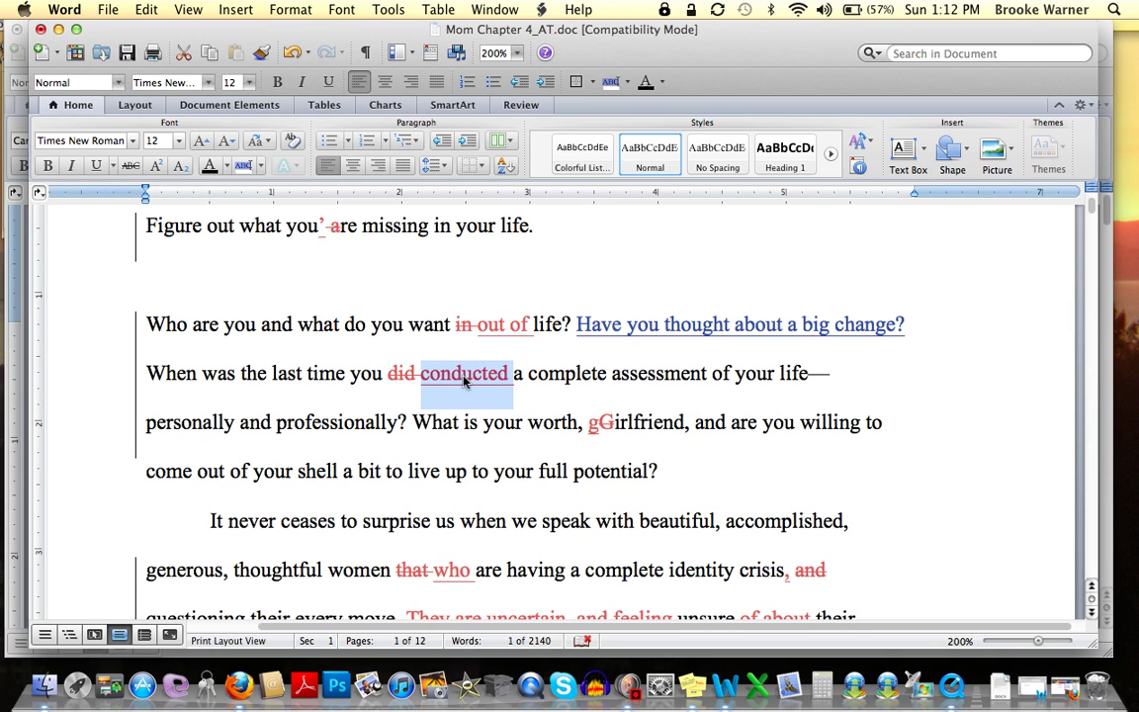
pyautogui.press('Delete')
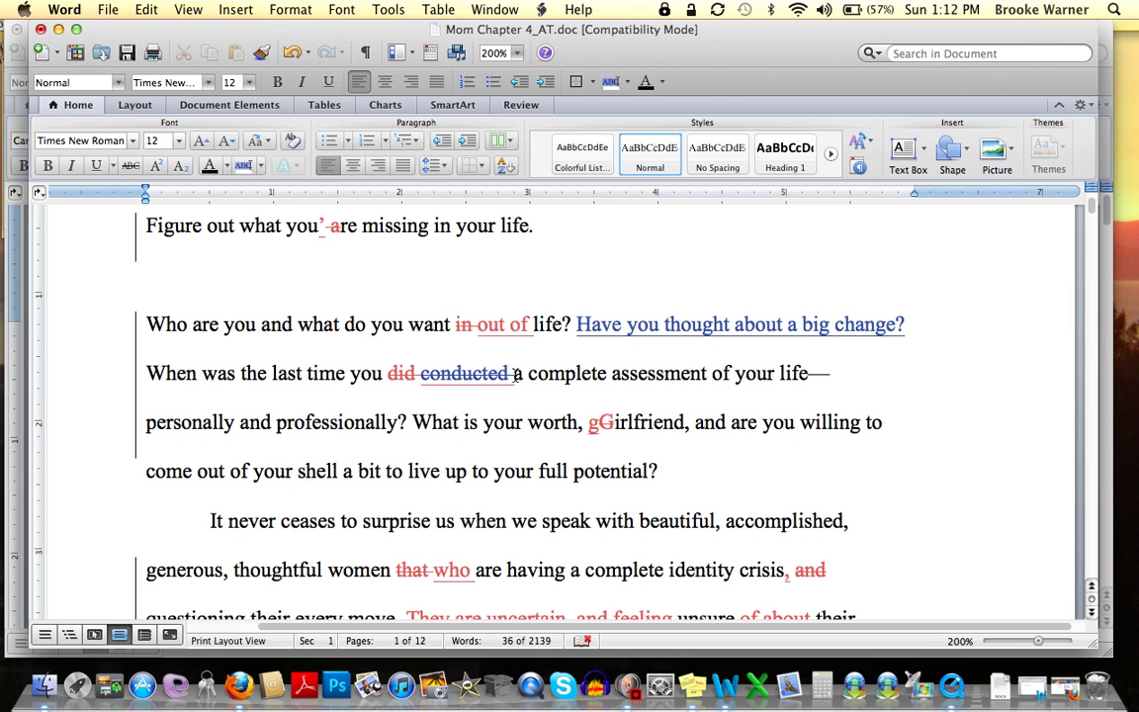
pyautogui.write('did')
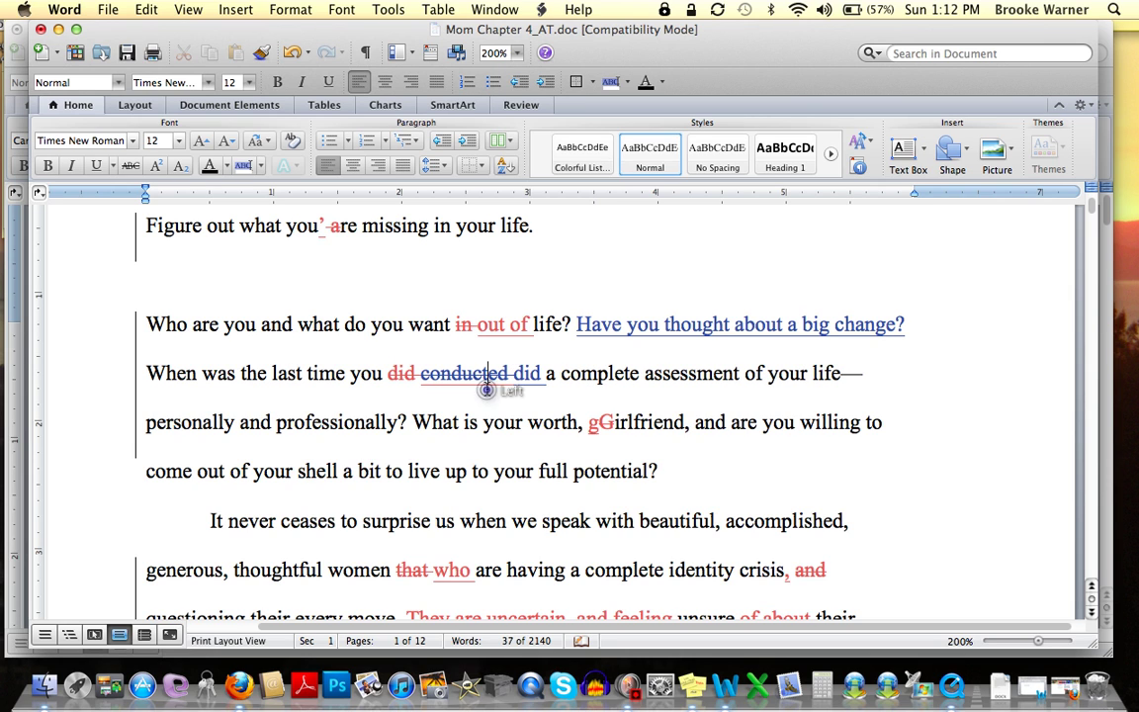
pyautogui.click(487, 386)
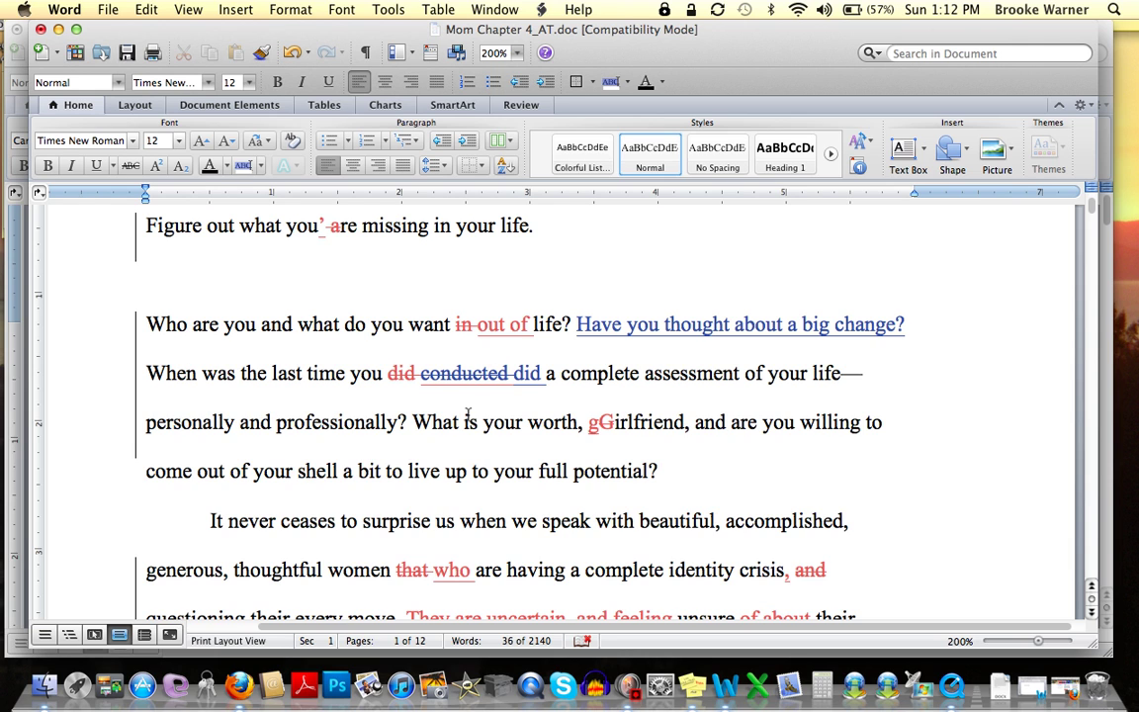
pyautogui.scroll(-1, 468, 416)
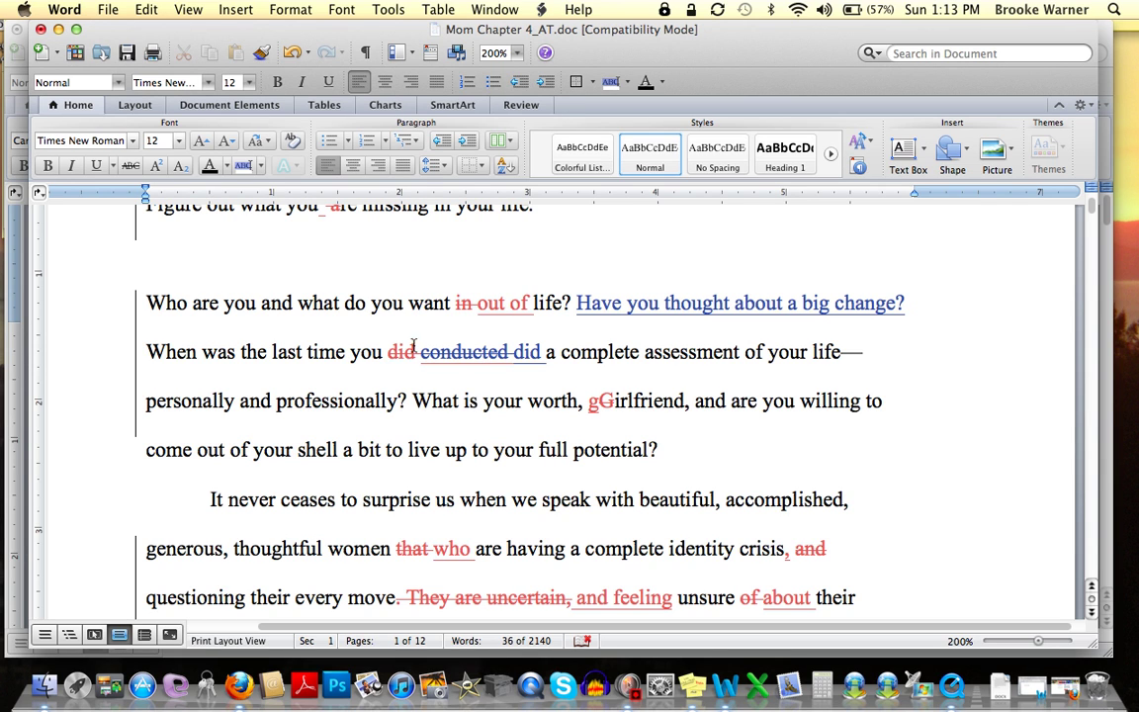
pyautogui.scroll(1, 331, 306)
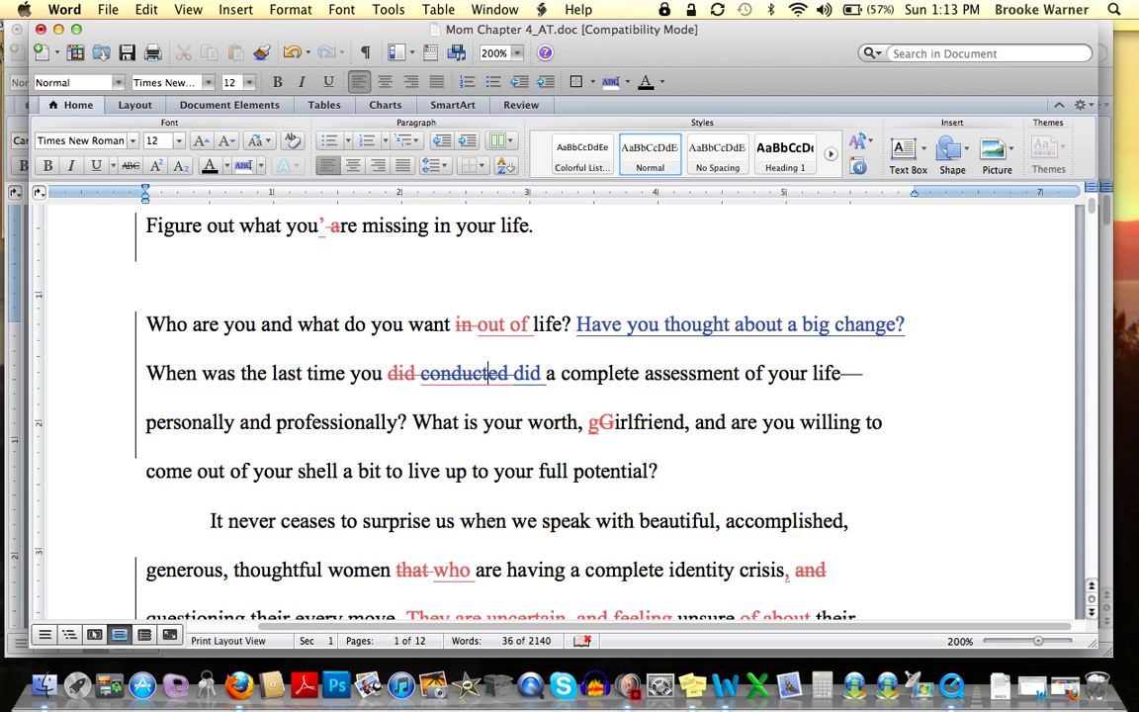
pyautogui.click(287, 264)
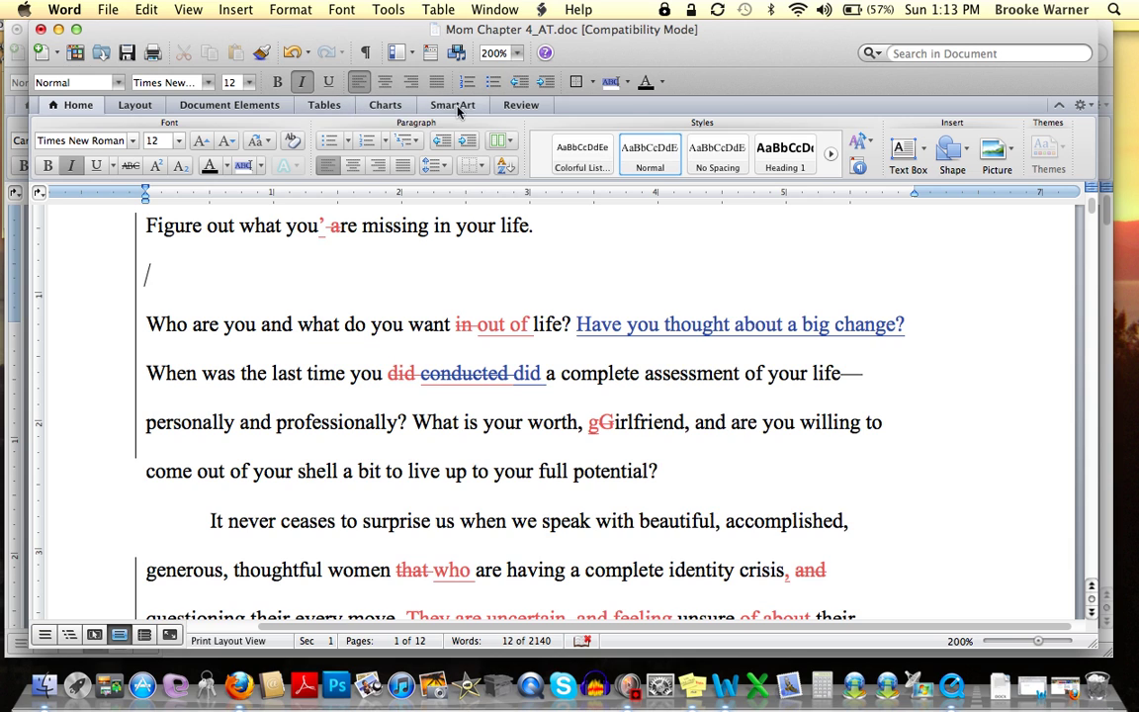
pyautogui.click(518, 106)
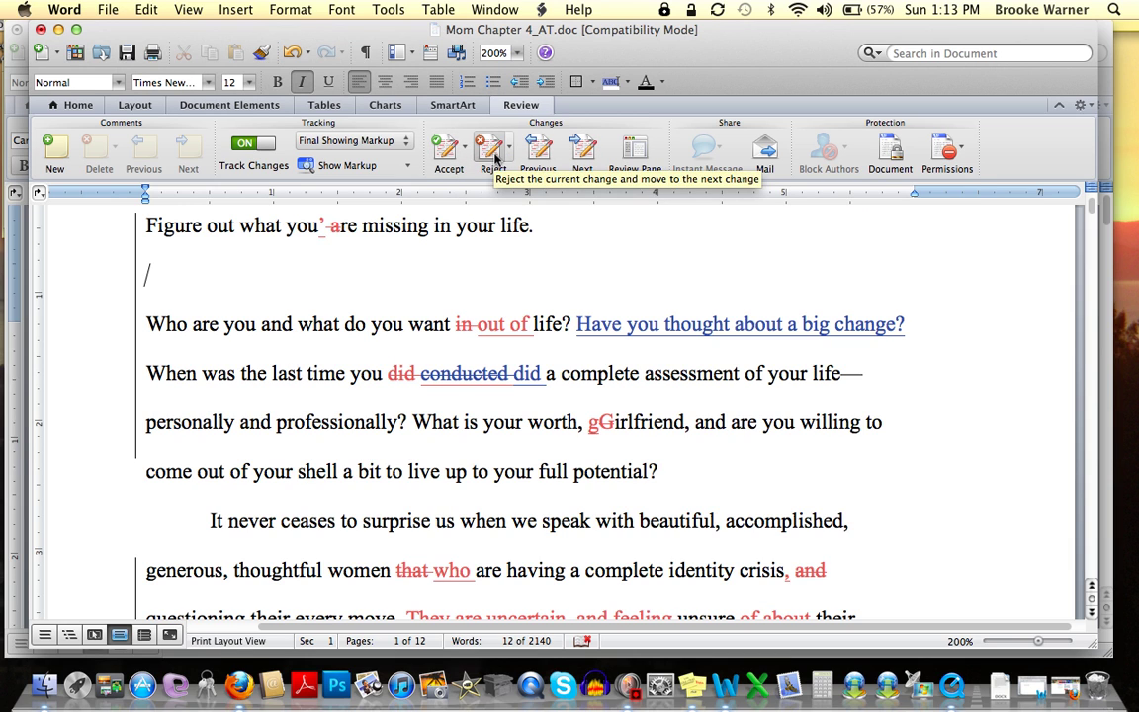
# Accept the in/out of, big-change question and did/conducted changes, and reject the Girlfriend change.
pyautogui.click(583, 156)
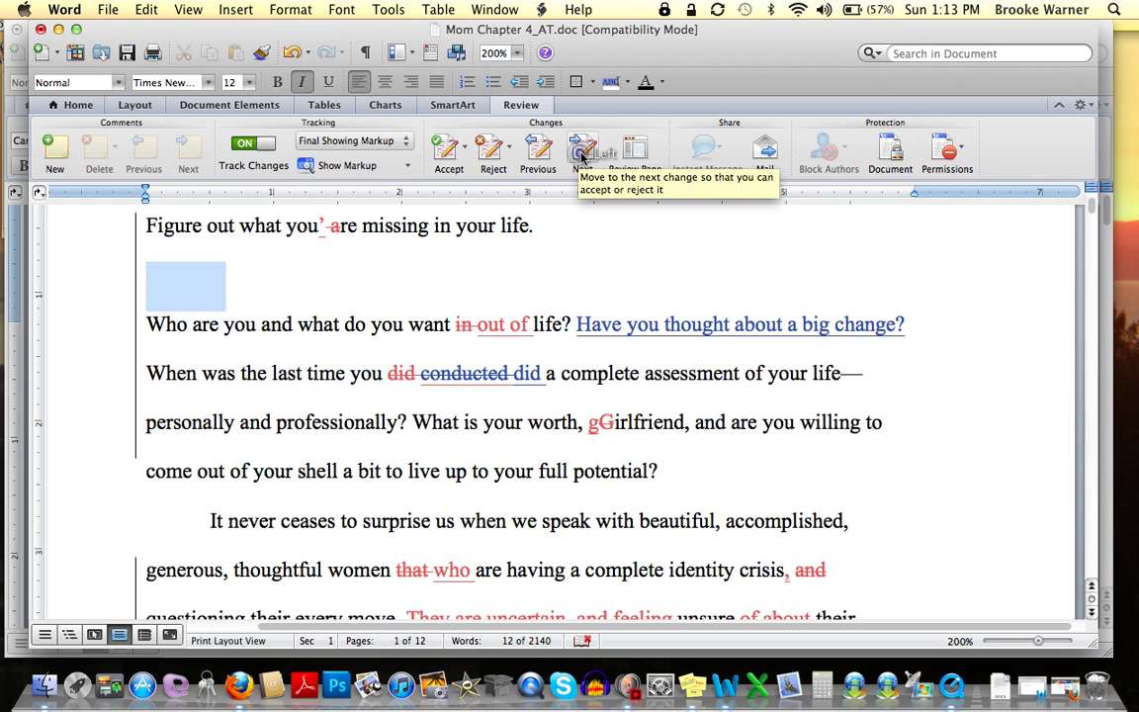
pyautogui.click(583, 157)
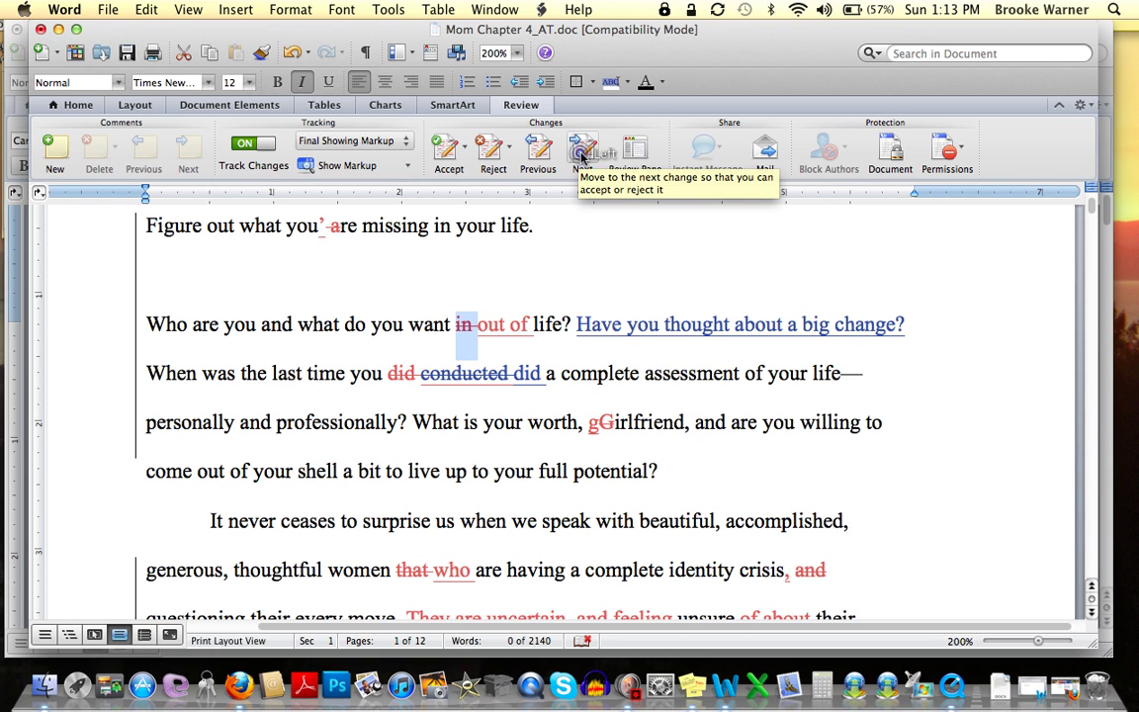
pyautogui.click(445, 148)
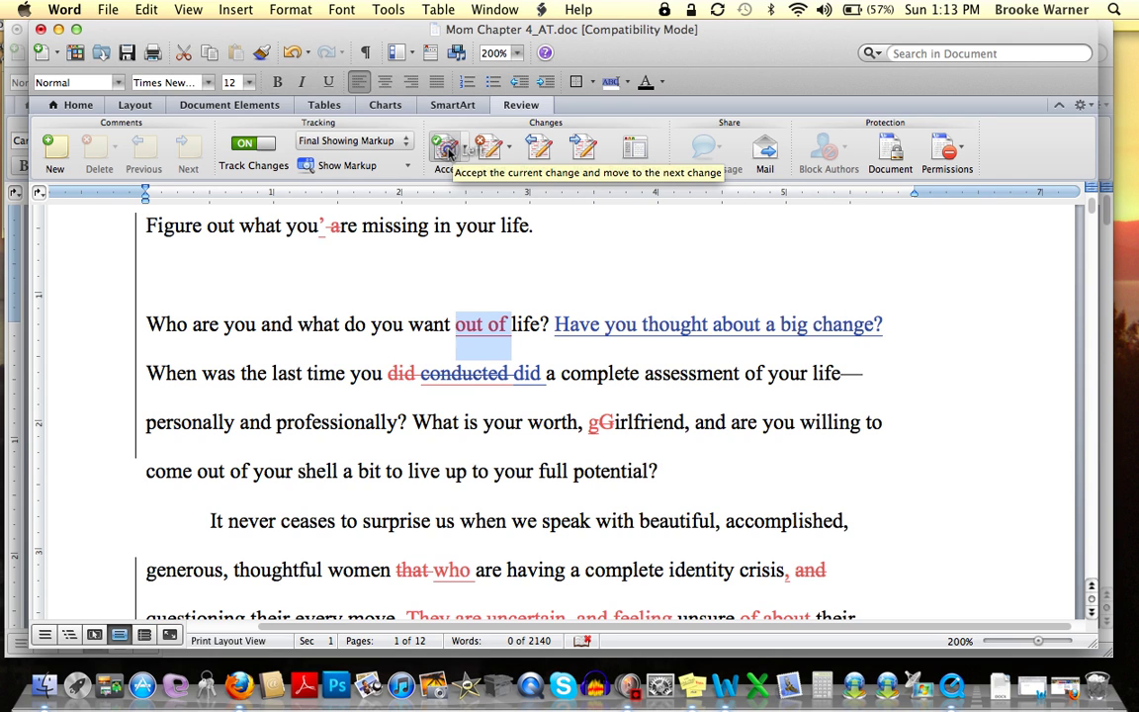
pyautogui.click(445, 149)
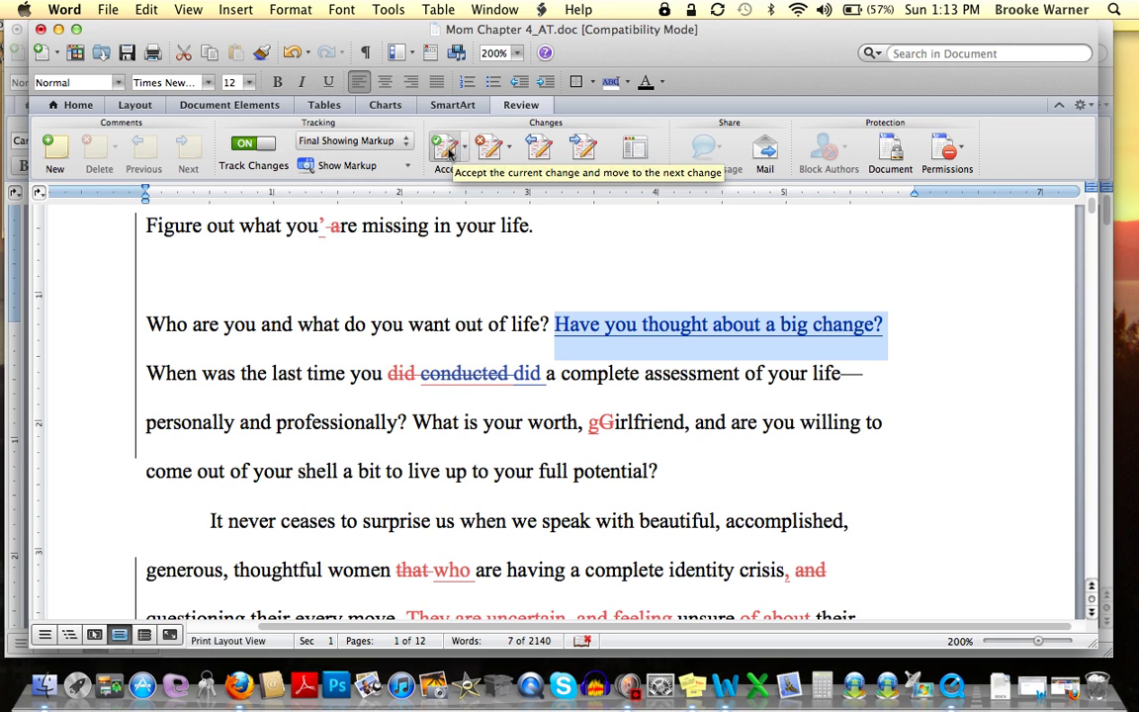
pyautogui.click(445, 149)
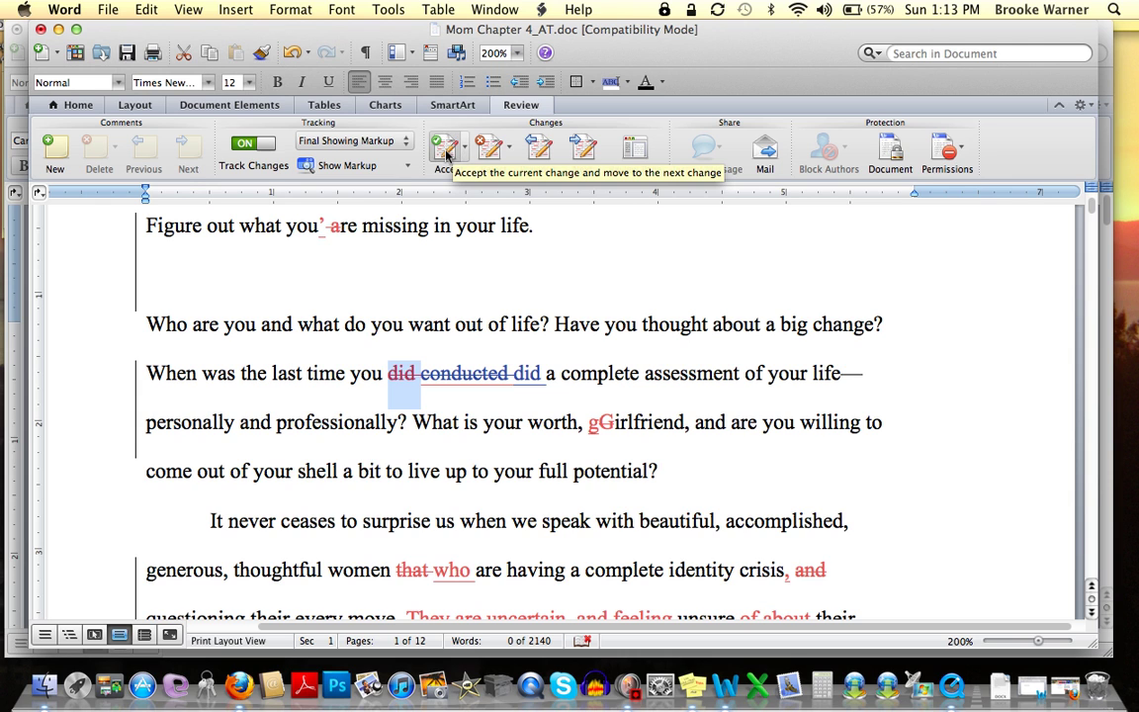
pyautogui.click(445, 150)
pyautogui.click(445, 150)
pyautogui.click(445, 150)
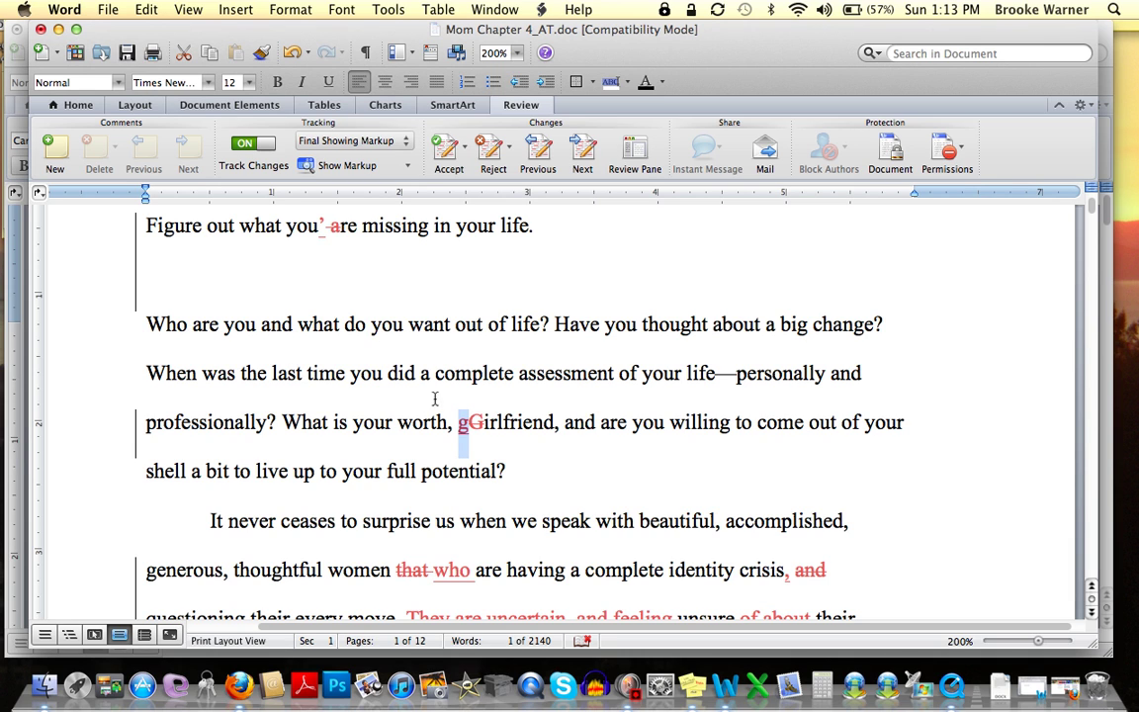
pyautogui.click(491, 151)
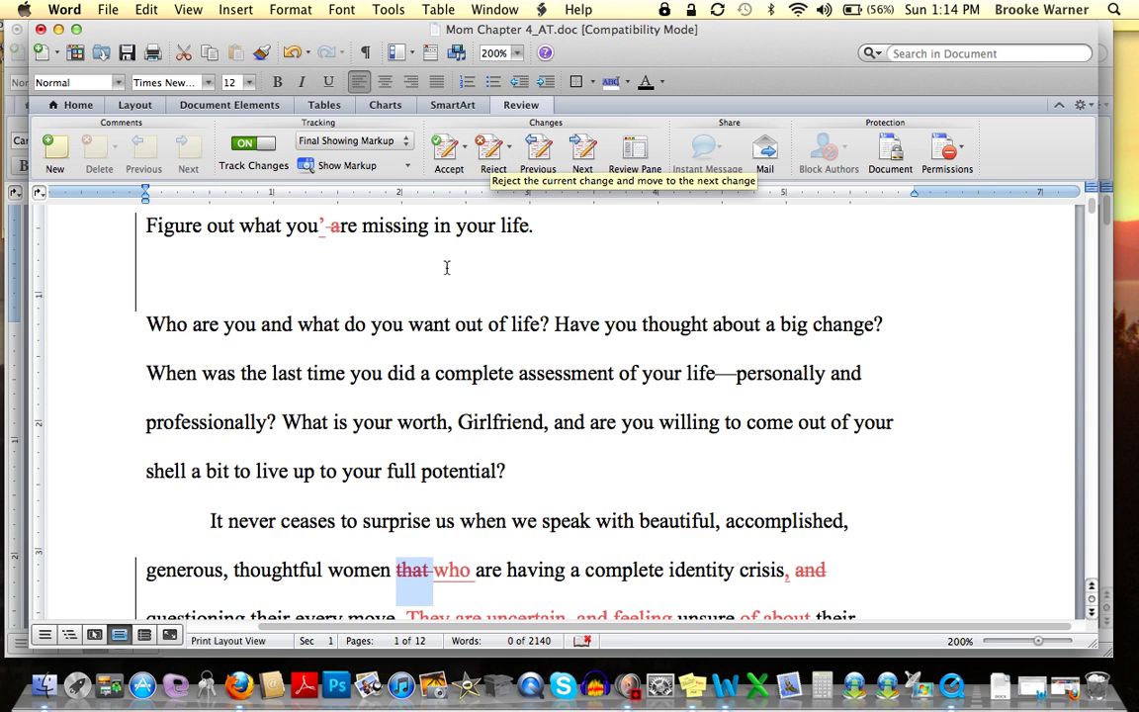
pyautogui.scroll(-2, 447, 268)
pyautogui.scroll(-5, 447, 267)
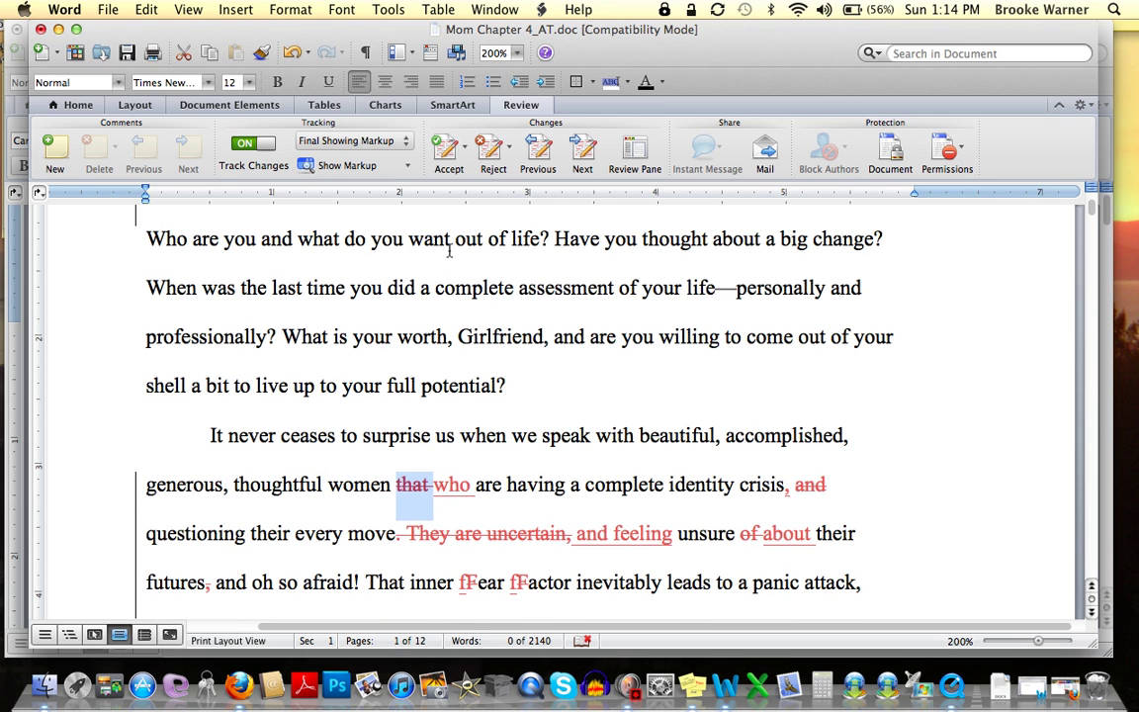
pyautogui.scroll(-3, 450, 251)
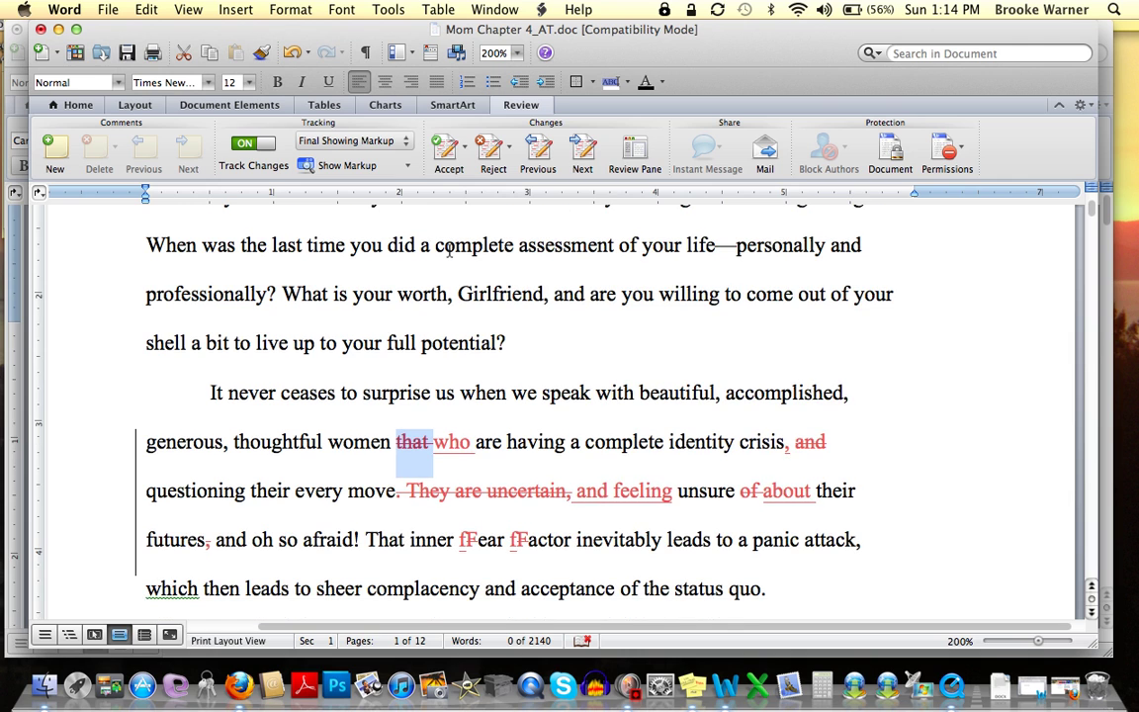
pyautogui.click(582, 153)
pyautogui.click(582, 153)
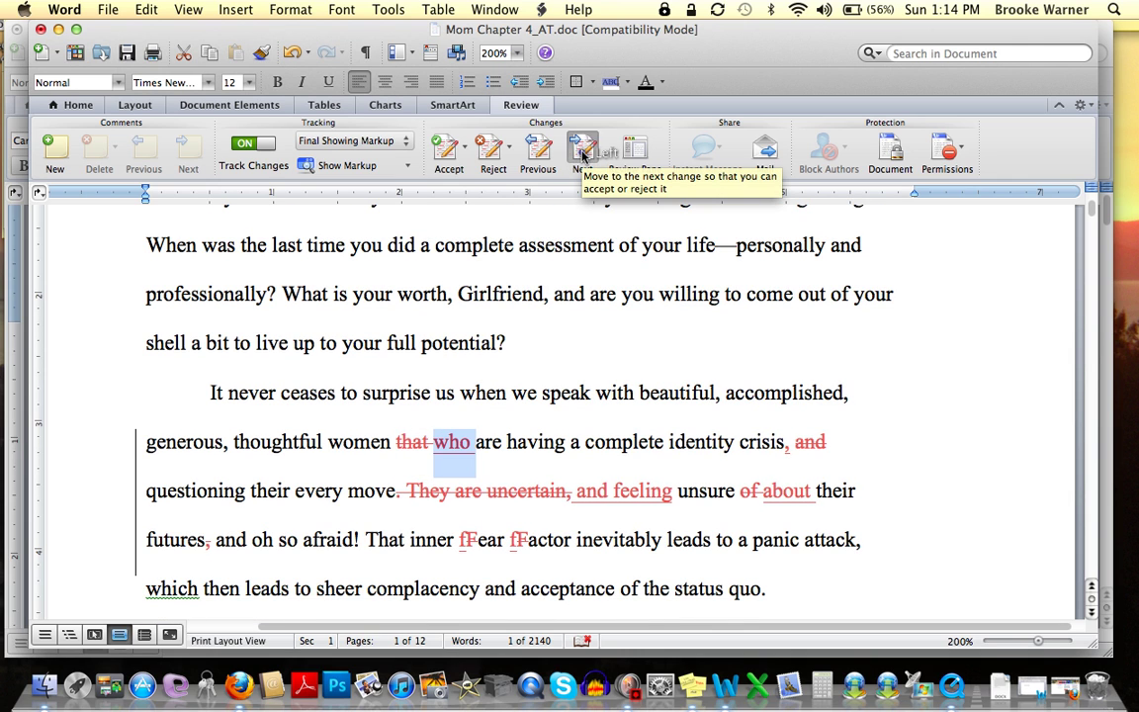
pyautogui.click(583, 154)
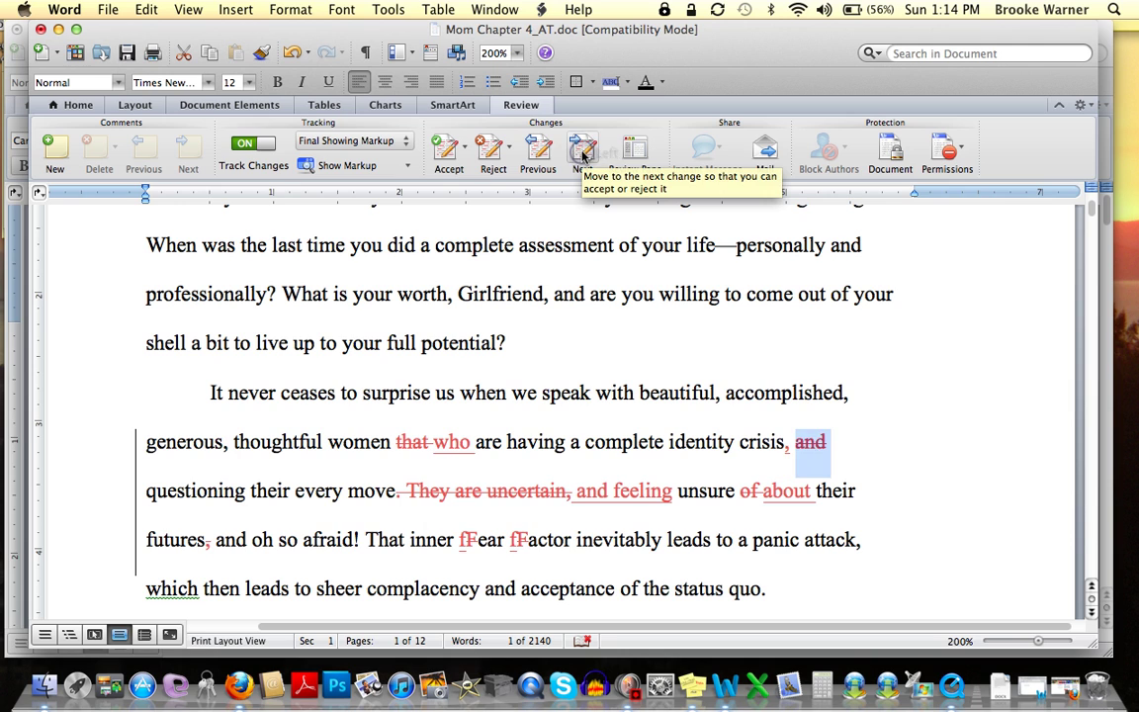
pyautogui.click(582, 153)
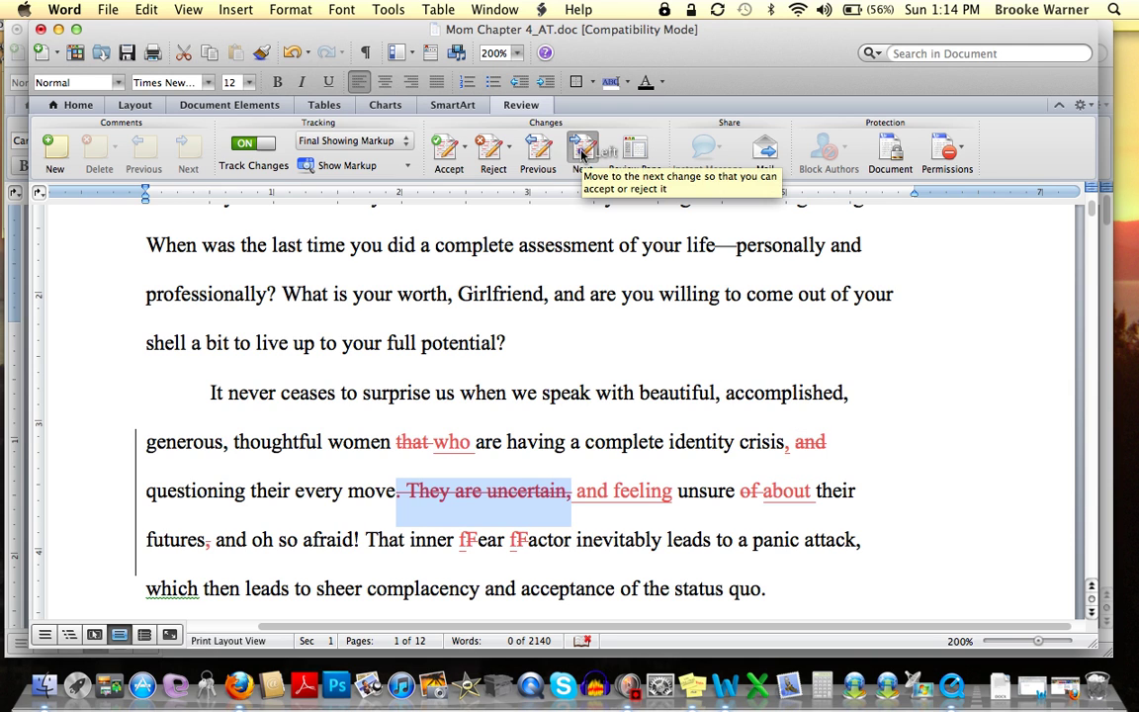
pyautogui.click(583, 153)
pyautogui.click(583, 154)
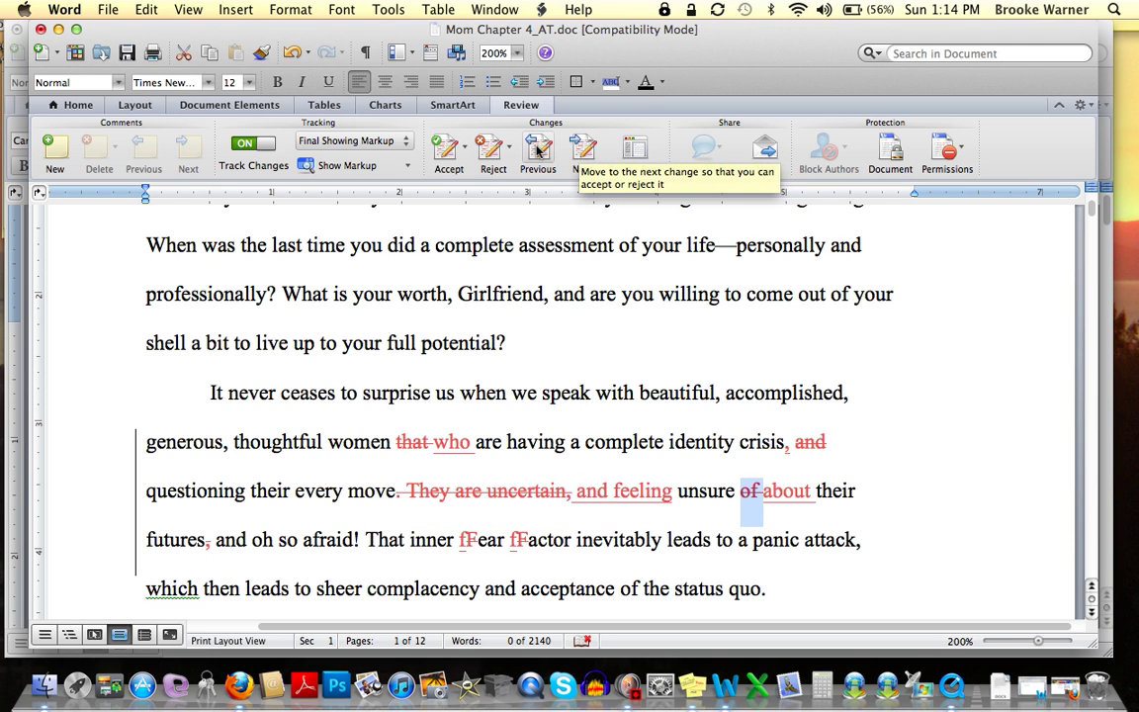
pyautogui.click(537, 150)
pyautogui.click(537, 150)
pyautogui.click(537, 151)
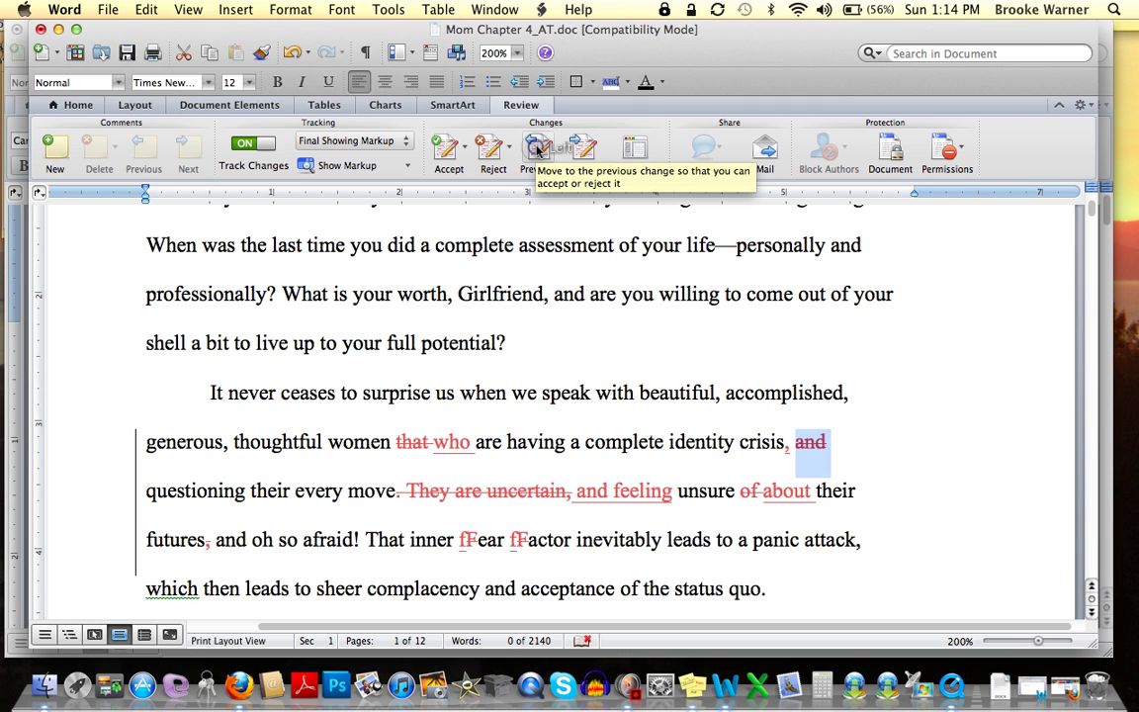
pyautogui.click(537, 151)
pyautogui.click(537, 150)
pyautogui.click(537, 151)
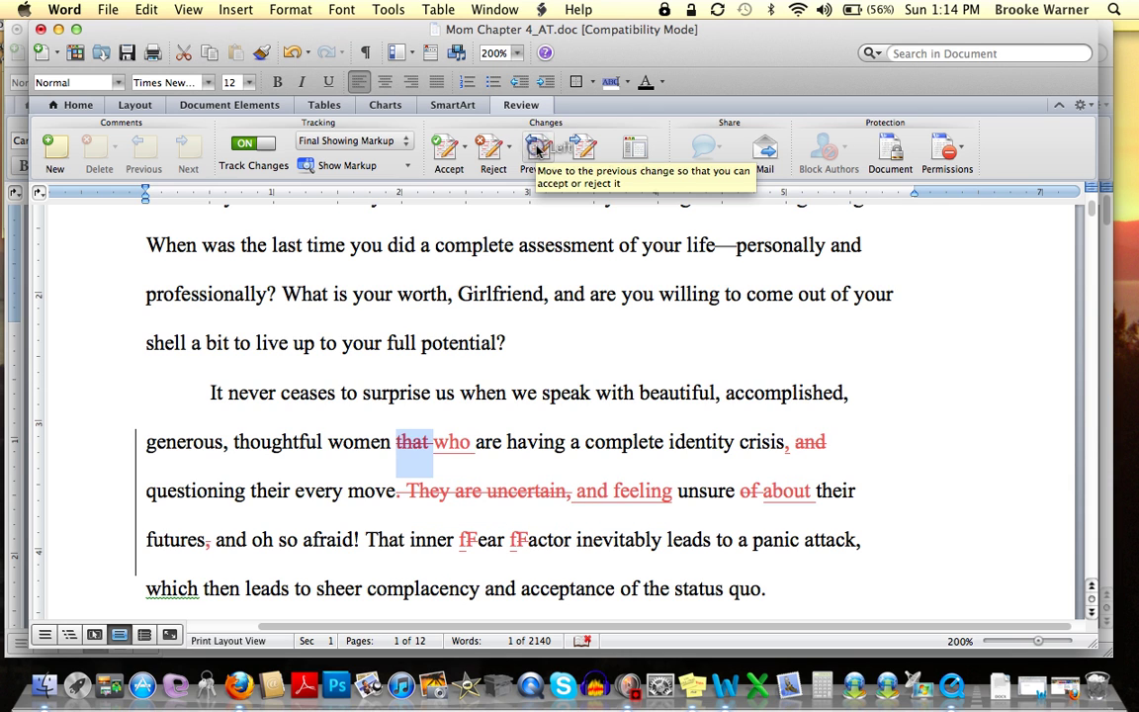
pyautogui.scroll(2, 455, 315)
pyautogui.scroll(2, 455, 314)
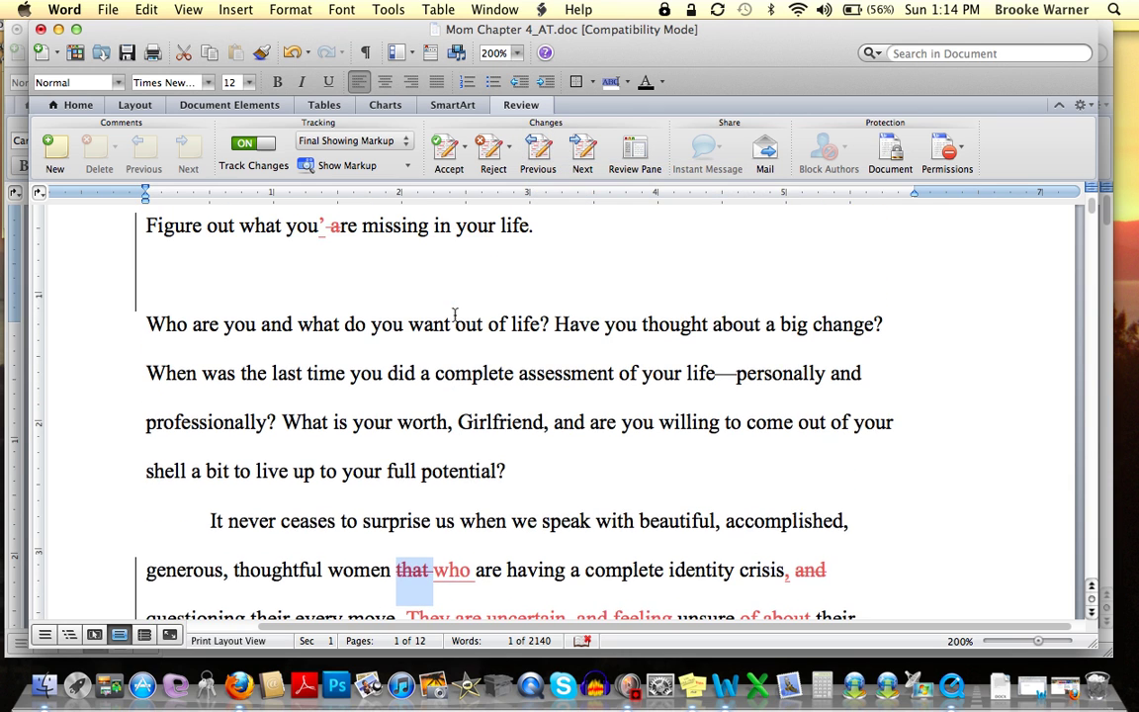
pyautogui.scroll(2, 455, 314)
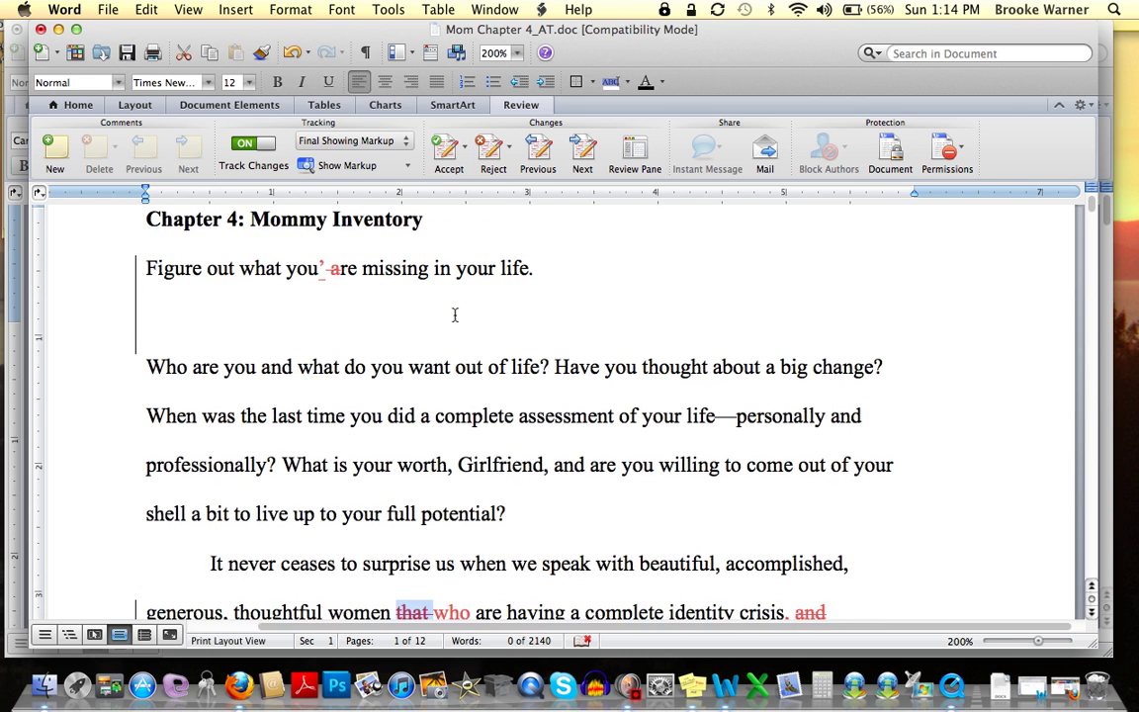
pyautogui.scroll(-3, 455, 315)
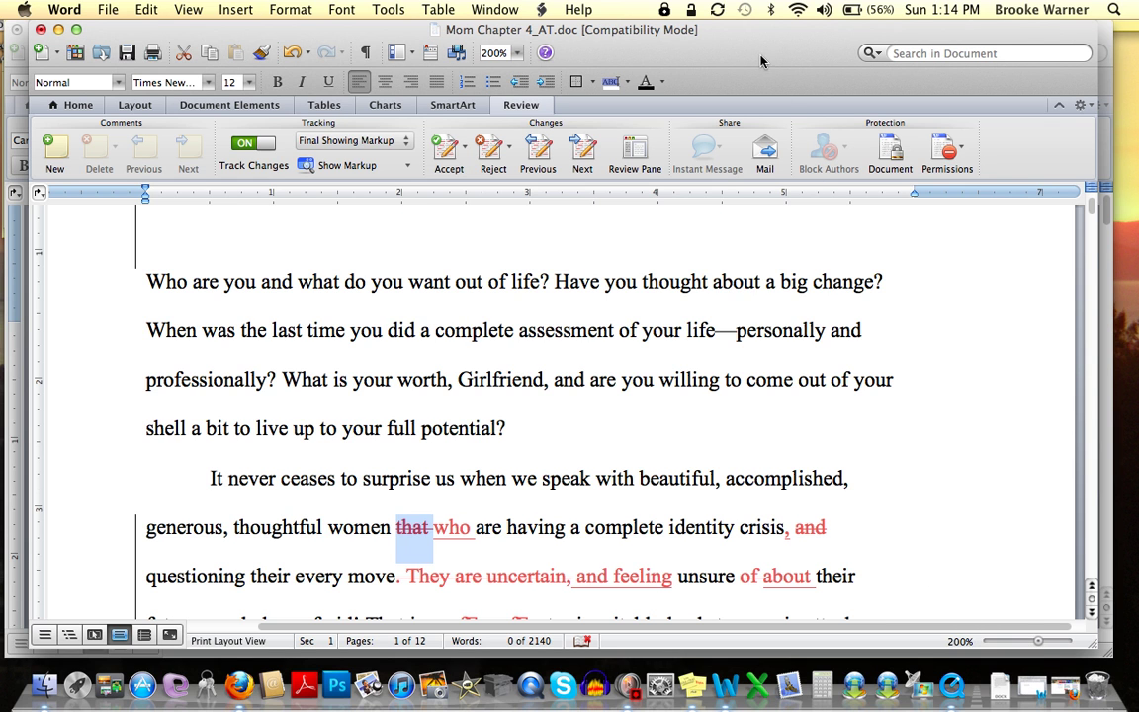
pyautogui.moveTo(758, 53); pyautogui.dragTo(757, 94)
# Bring newsletter.docx forward and check 'Use balloons to display changes' in Track Changes preferences.
pyautogui.click(672, 32)
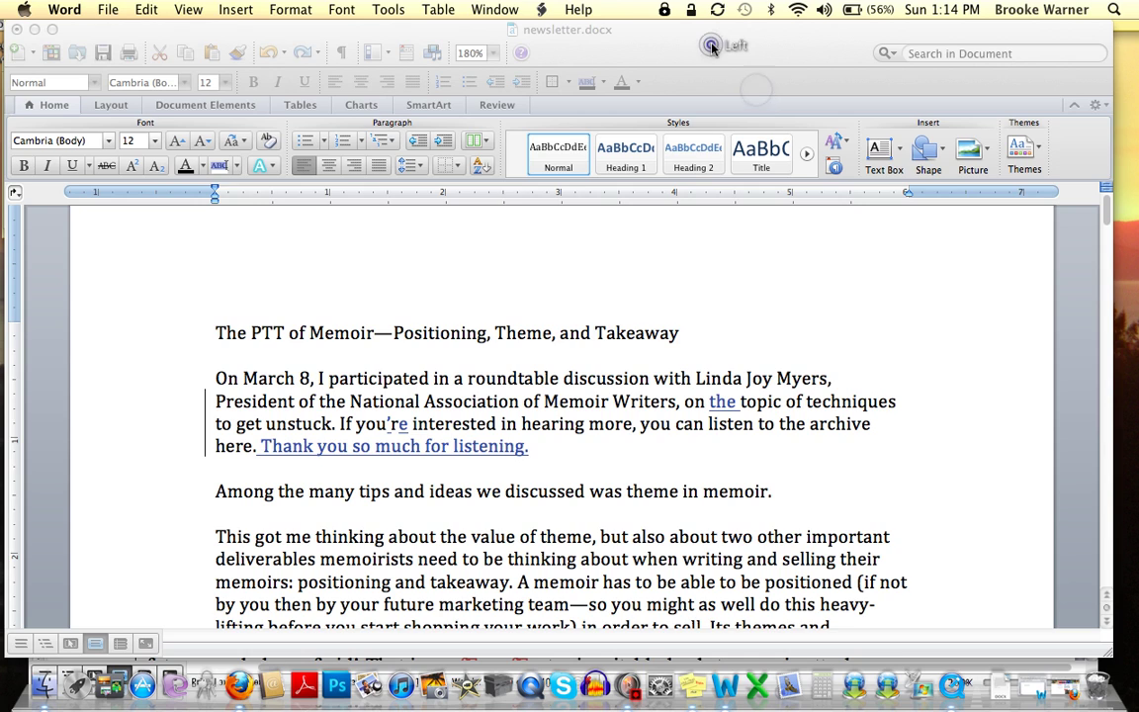
pyautogui.click(388, 9)
pyautogui.moveTo(554, 171)
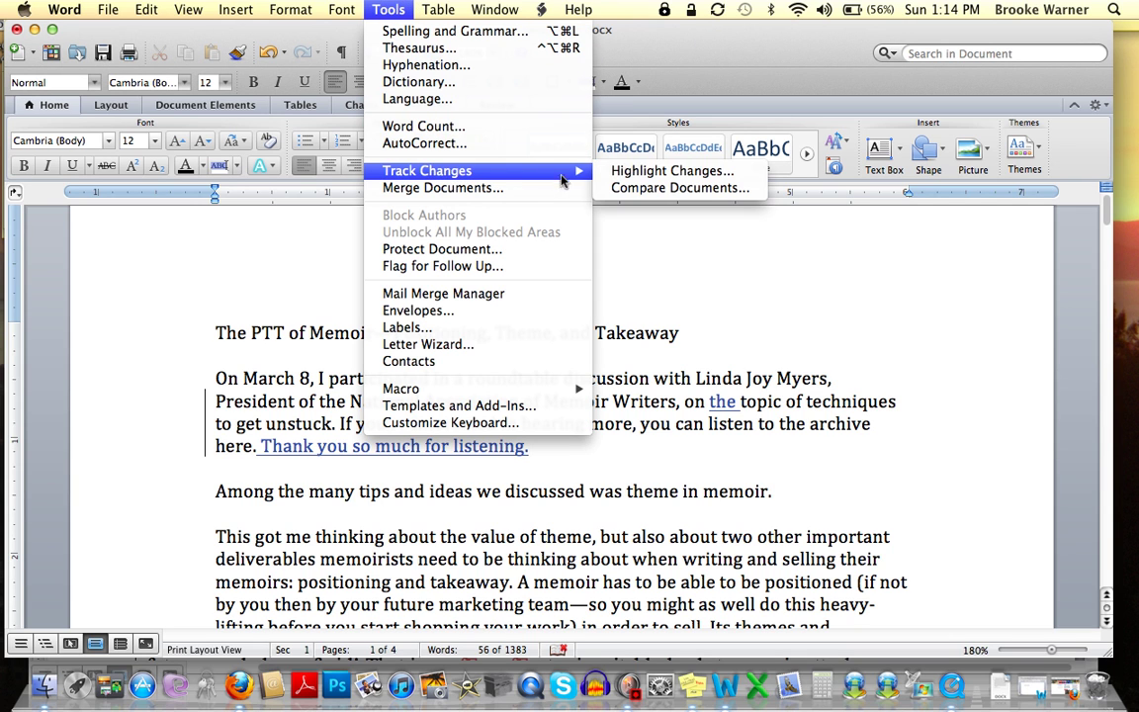
pyautogui.click(633, 172)
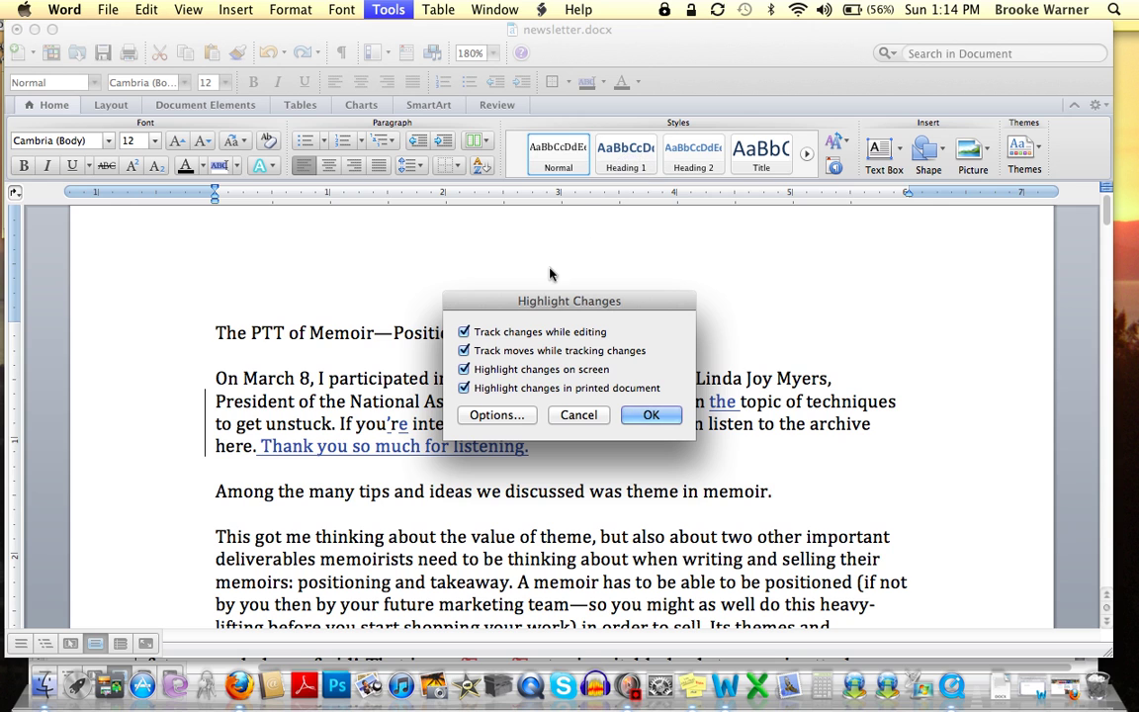
pyautogui.click(510, 415)
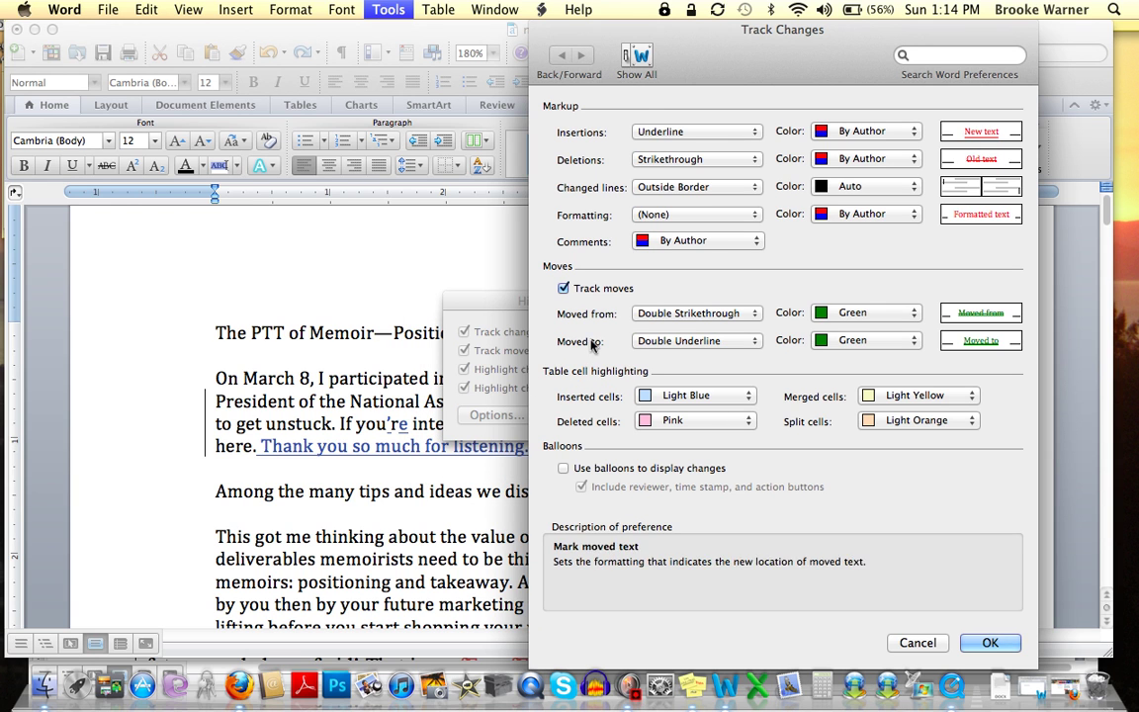
pyautogui.moveTo(676, 69); pyautogui.dragTo(439, 67)
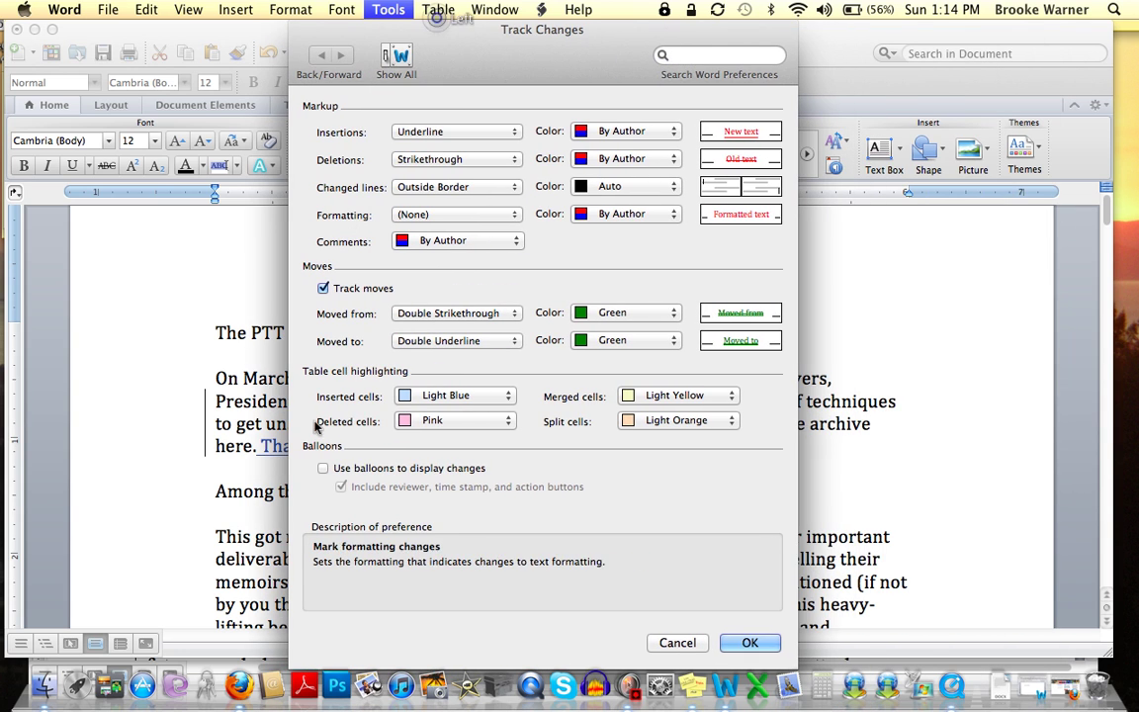
pyautogui.click(324, 469)
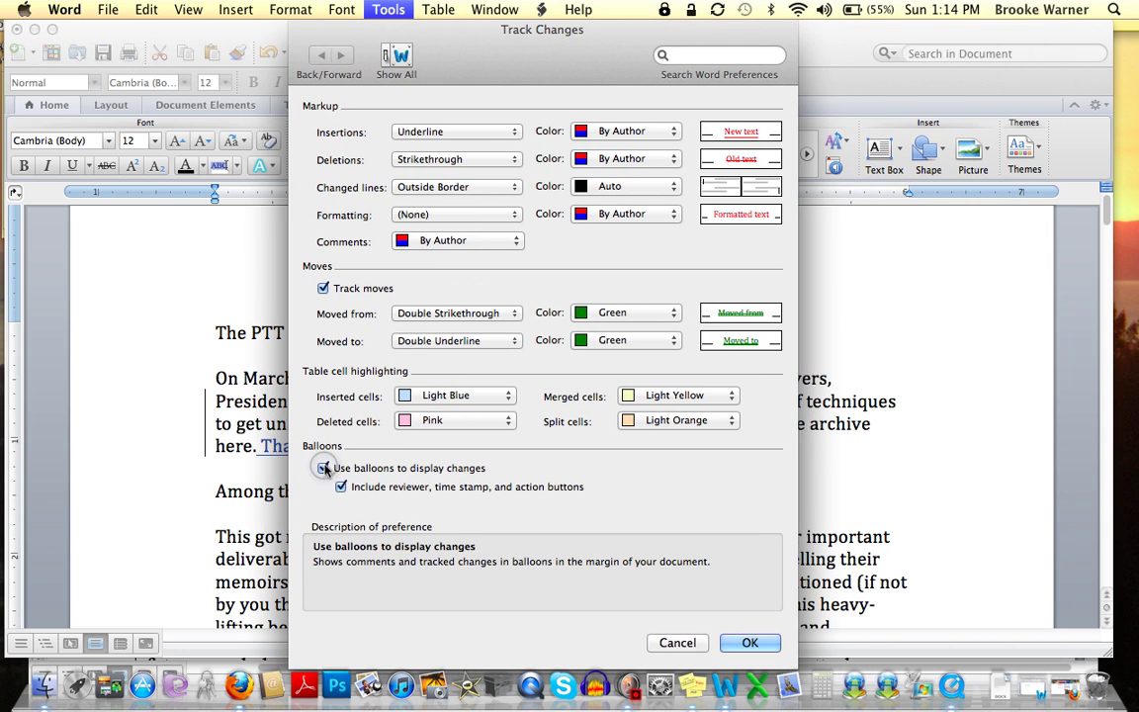
pyautogui.click(324, 468)
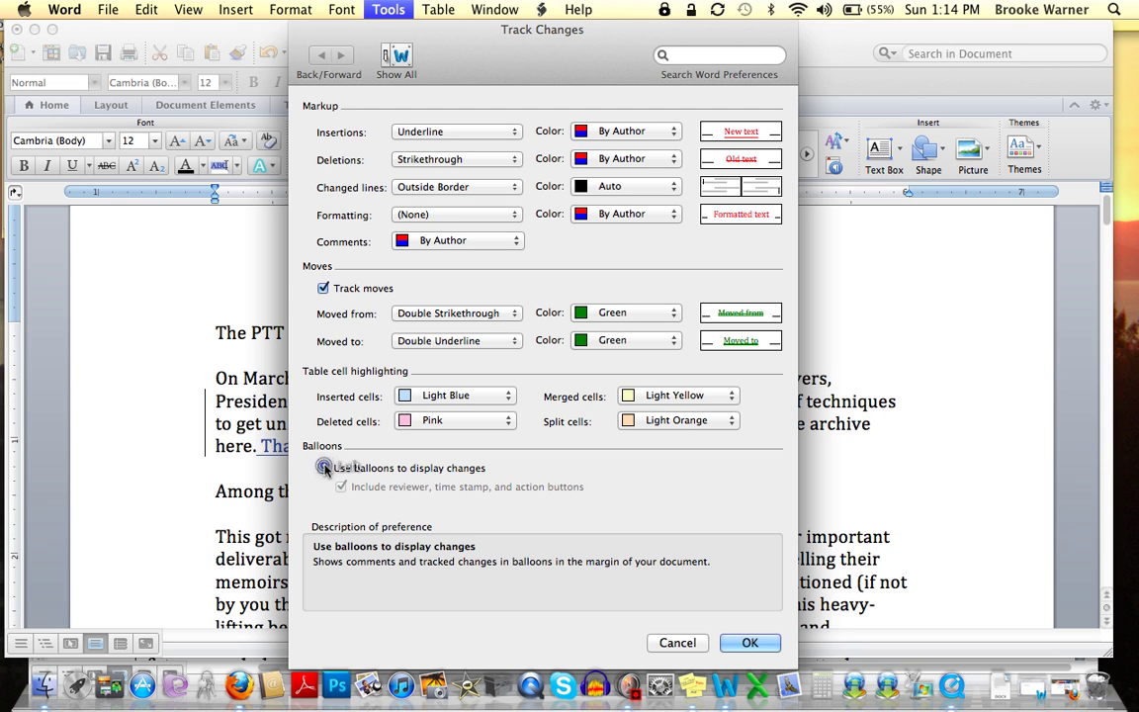
pyautogui.click(324, 469)
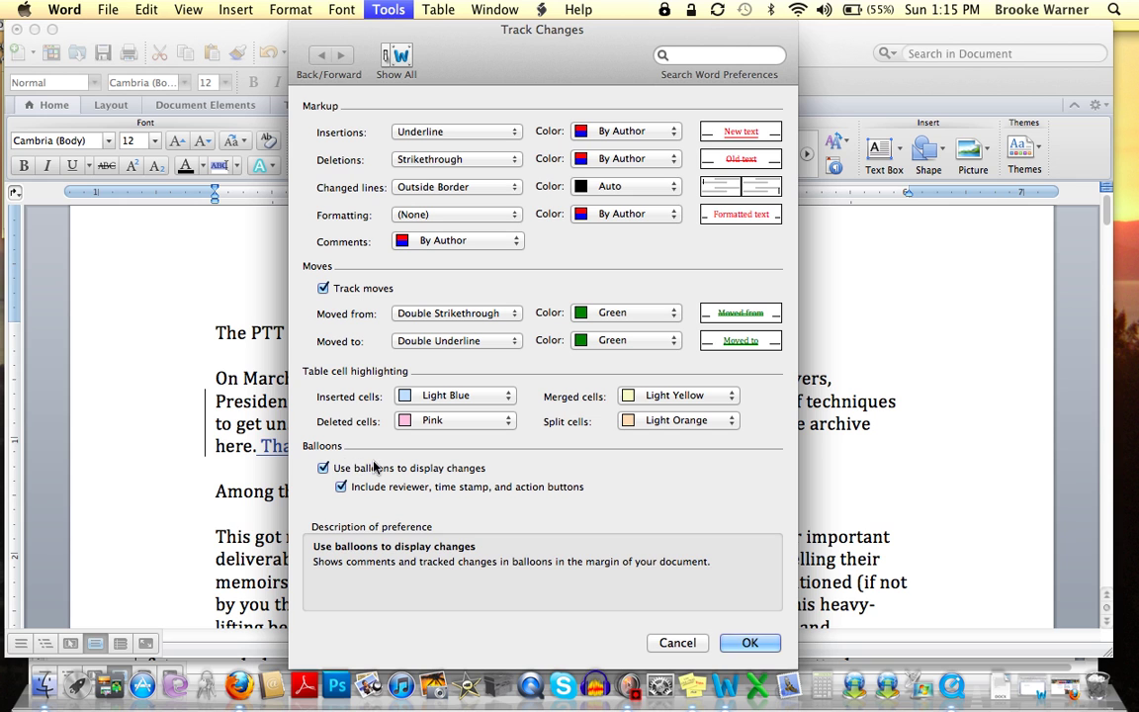
pyautogui.click(744, 642)
pyautogui.click(664, 414)
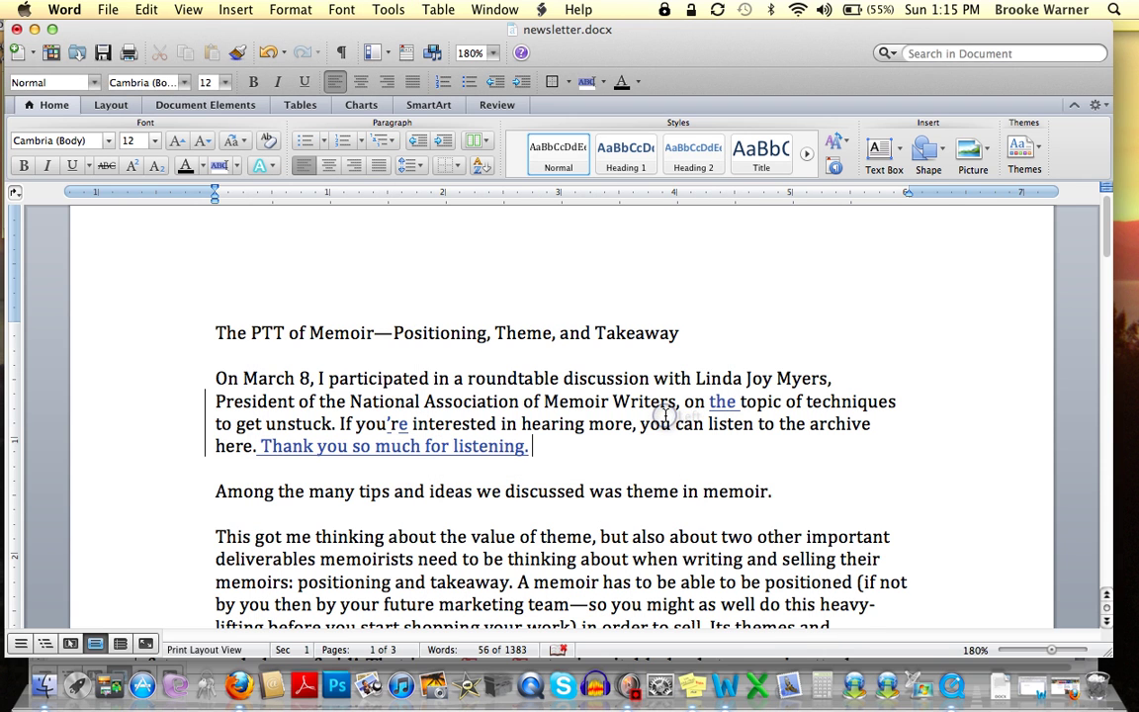
# Type 'Hello, there.' after 'theme in memoir.' and select the new sentence.
pyautogui.scroll(-2, 644, 435)
pyautogui.scroll(-3, 644, 436)
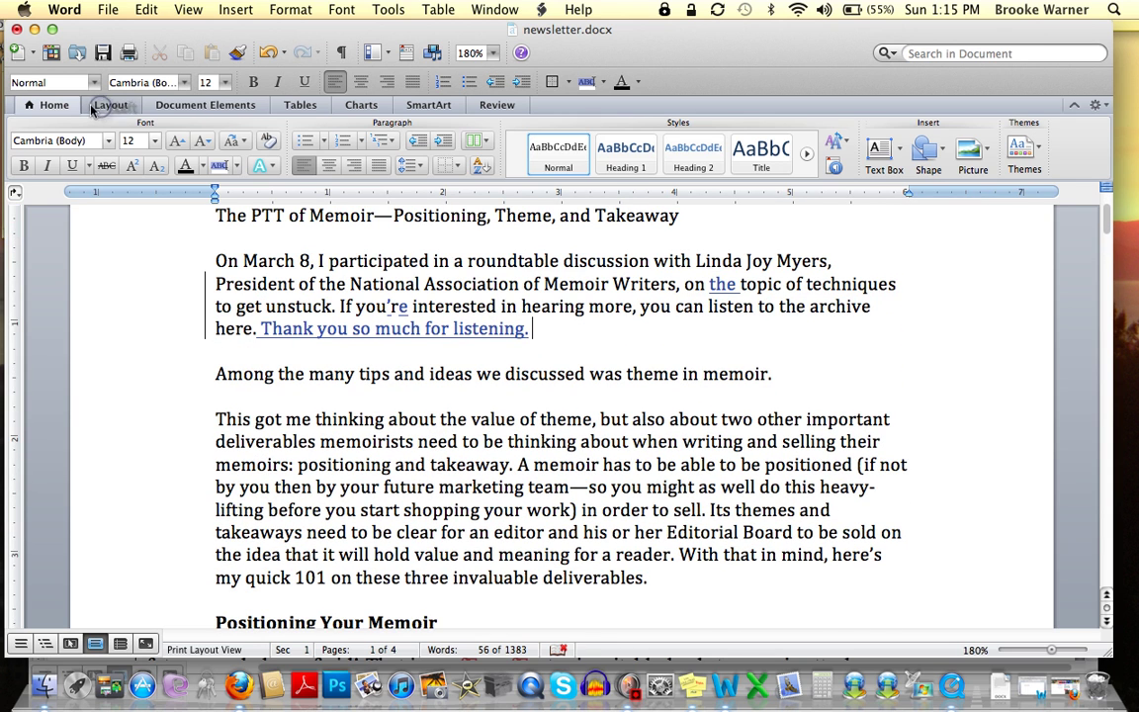
pyautogui.click(99, 105)
pyautogui.click(55, 105)
pyautogui.scroll(5, 361, 300)
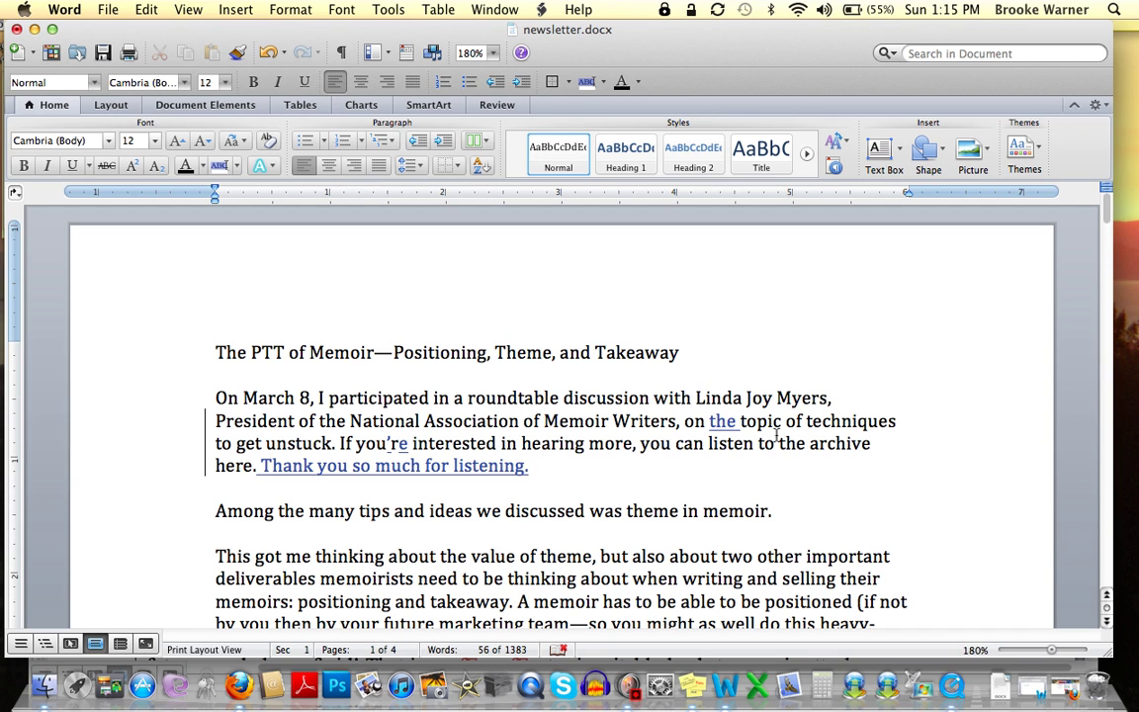
pyautogui.click(788, 510)
pyautogui.write('Hello, there.')
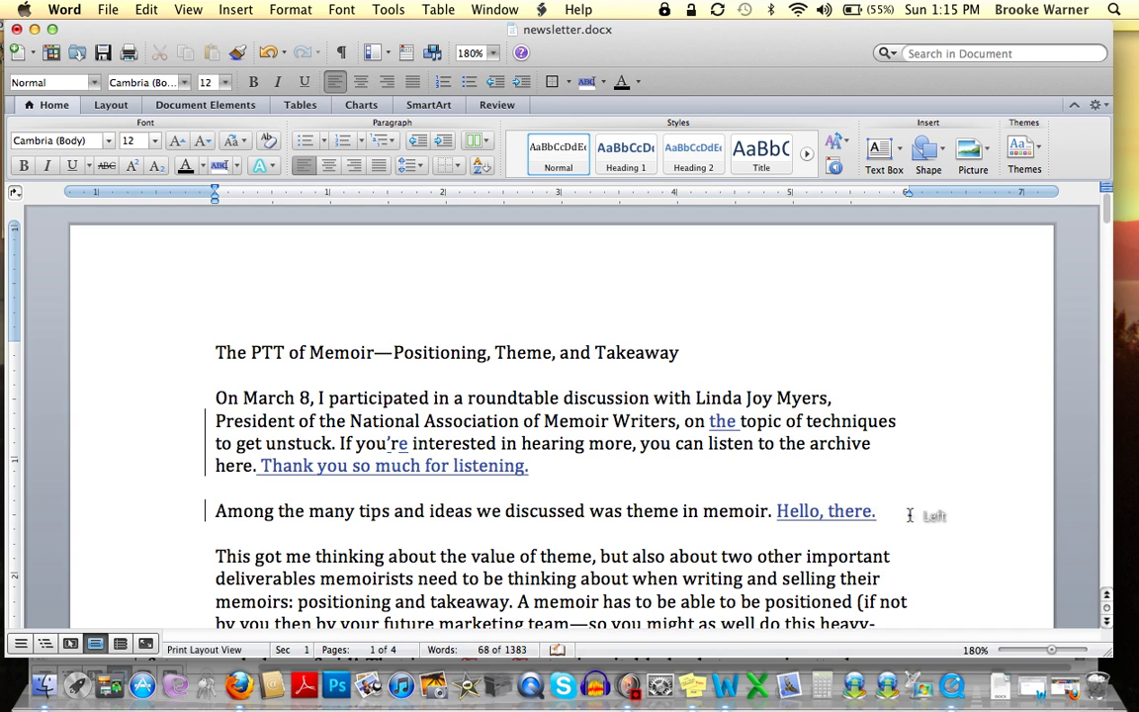
pyautogui.moveTo(909, 514); pyautogui.dragTo(777, 512)
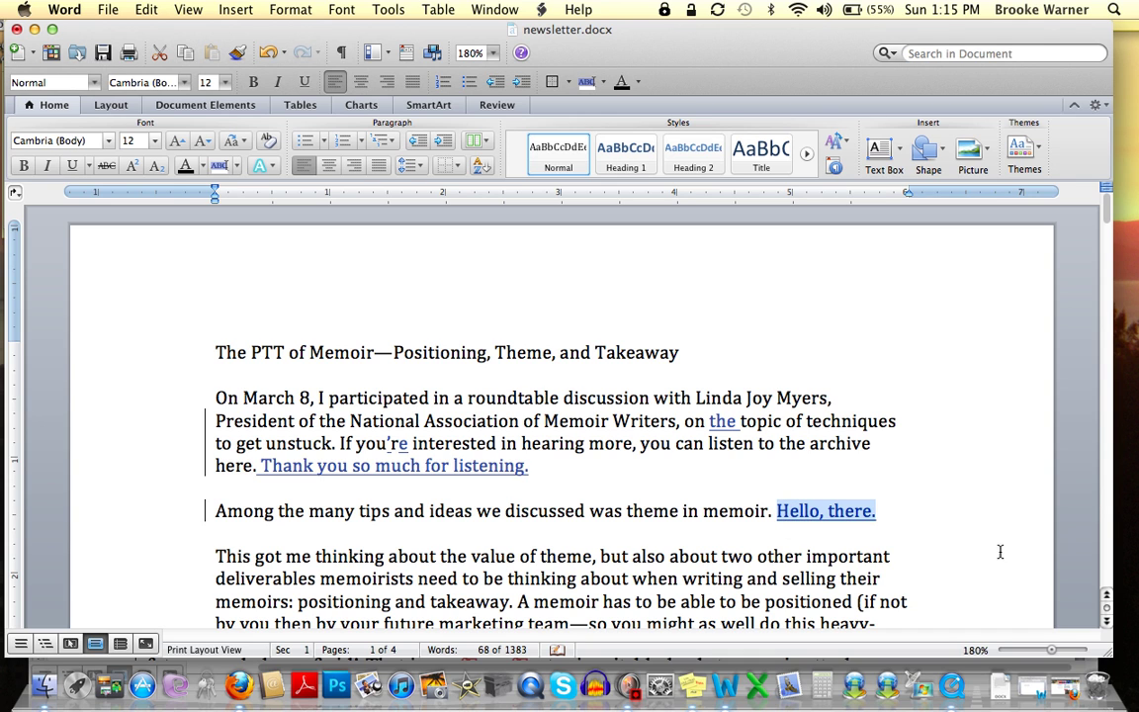
# Uncheck 'Use balloons to display changes' in the Track Changes preferences.
pyautogui.click(374, 12)
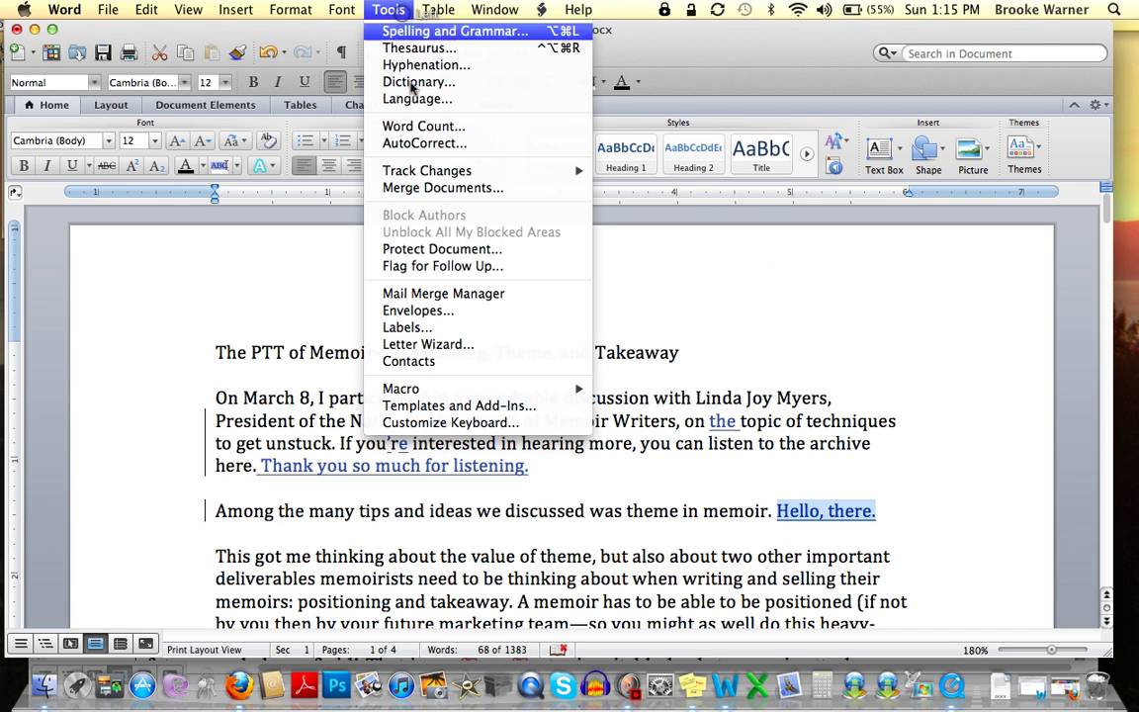
pyautogui.moveTo(529, 170)
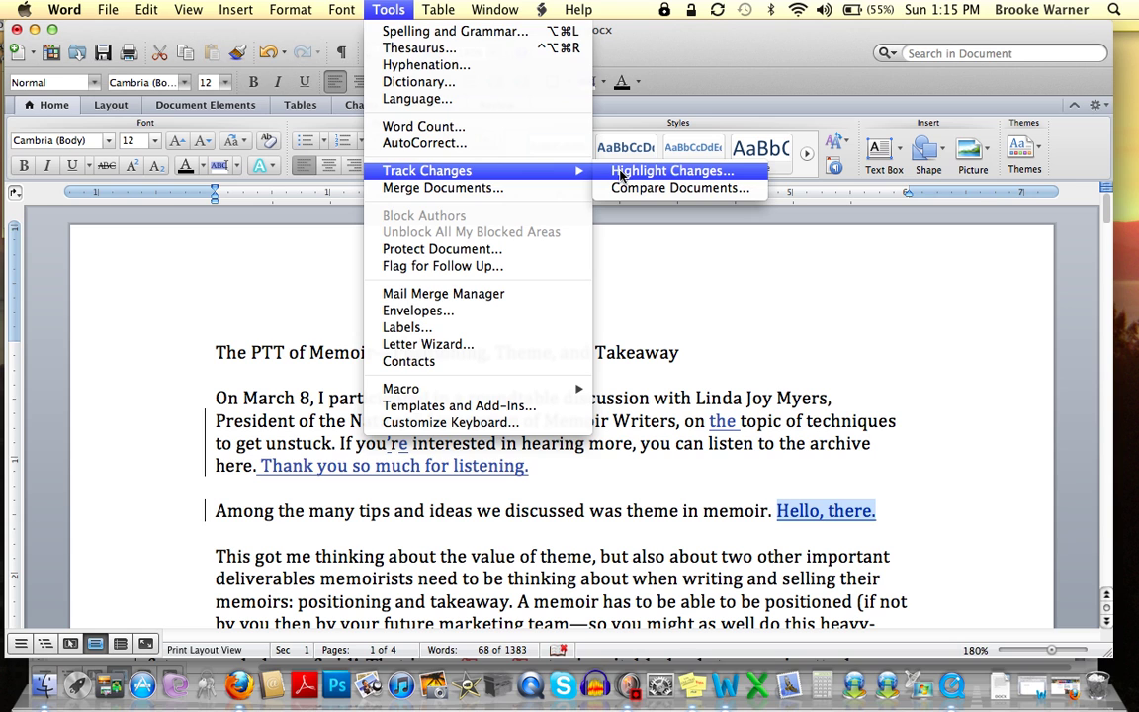
pyautogui.click(621, 175)
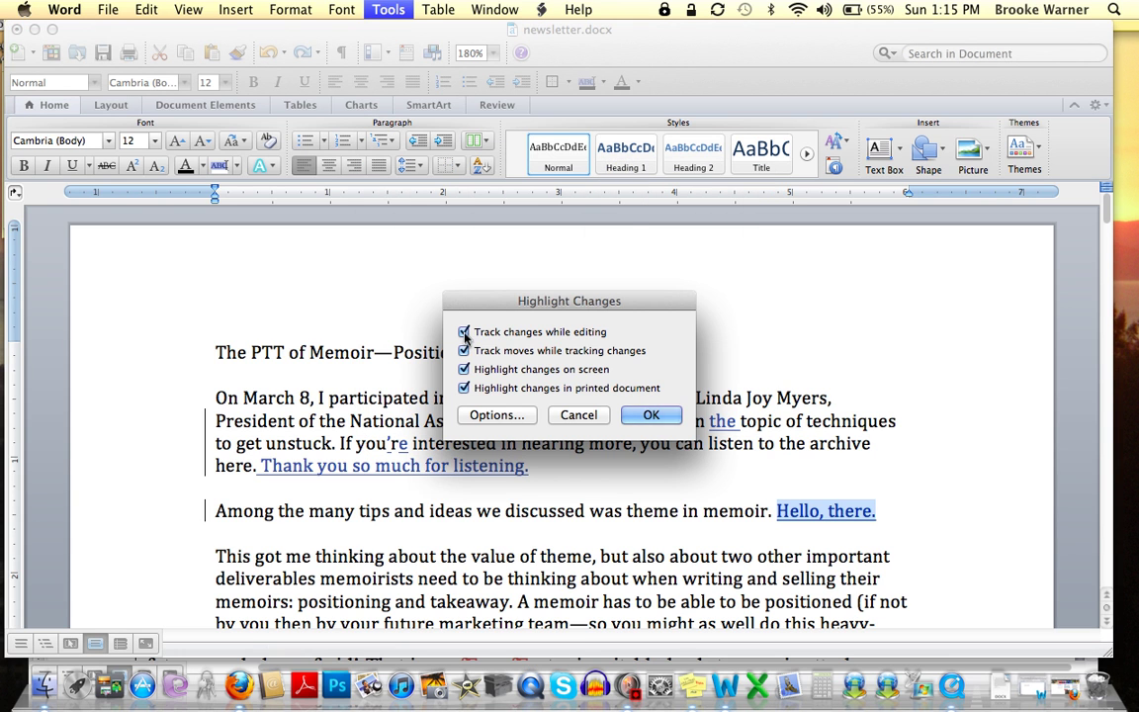
pyautogui.click(484, 414)
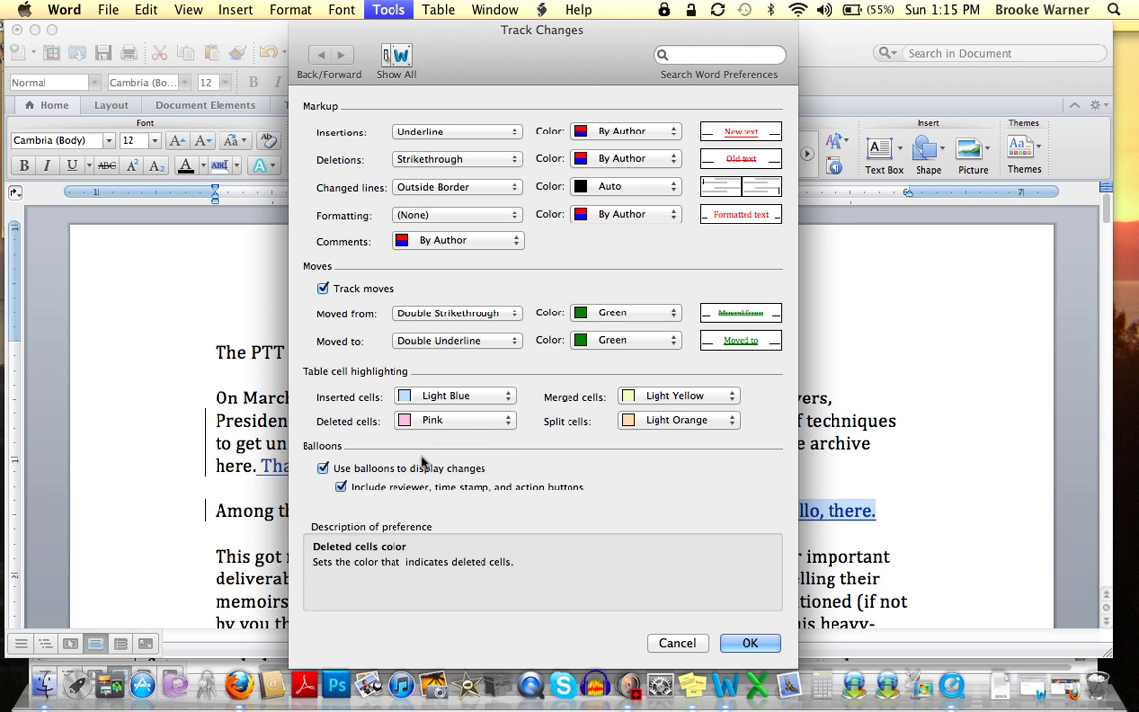
pyautogui.click(323, 469)
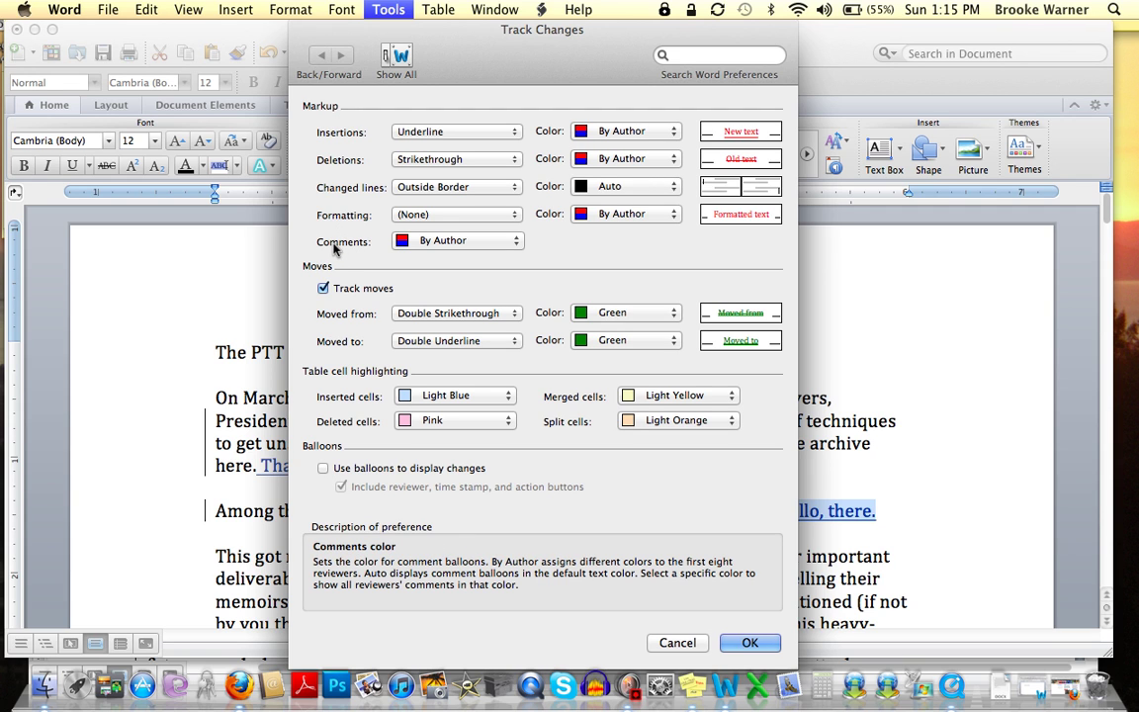
# Leave comment colours set to By Author and confirm both dialogs.
pyautogui.click(500, 245)
pyautogui.click(503, 244)
pyautogui.click(502, 245)
pyautogui.click(502, 245)
pyautogui.click(503, 245)
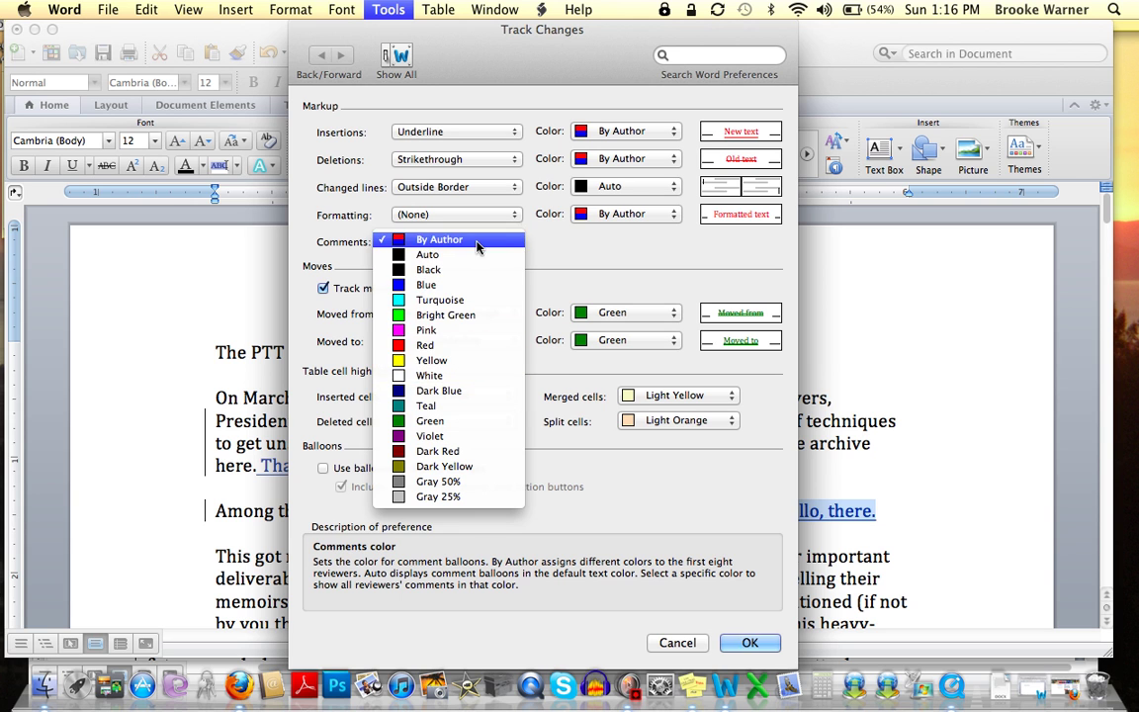
pyautogui.click(477, 245)
pyautogui.click(738, 643)
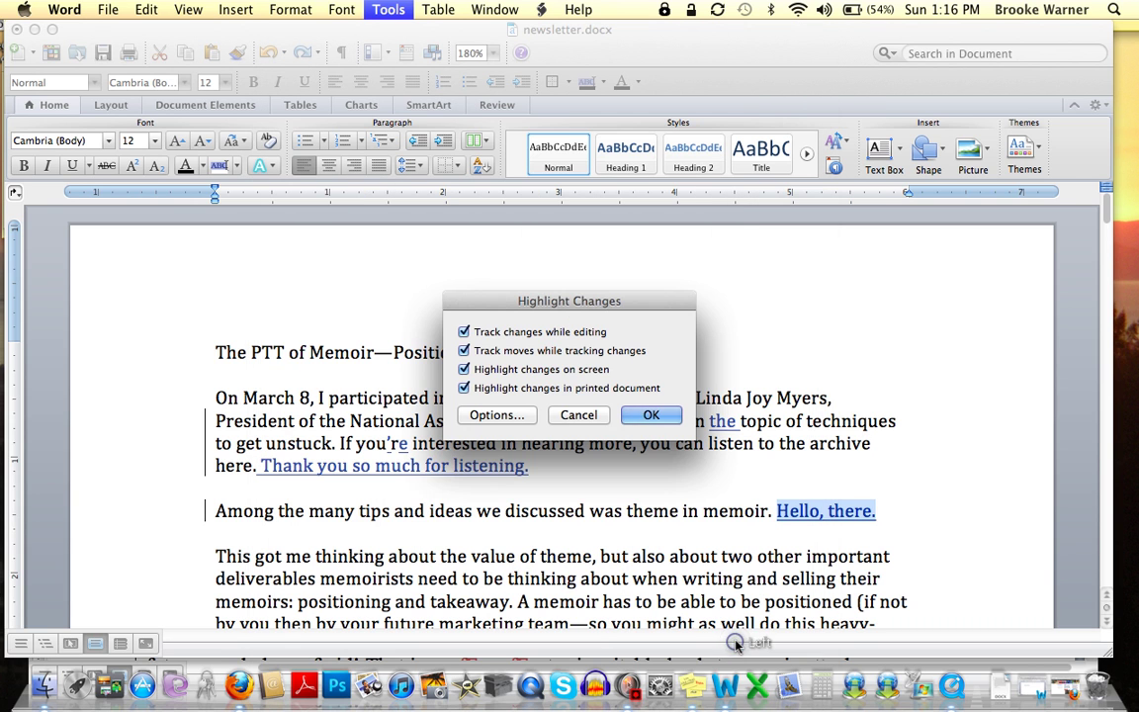
pyautogui.click(661, 416)
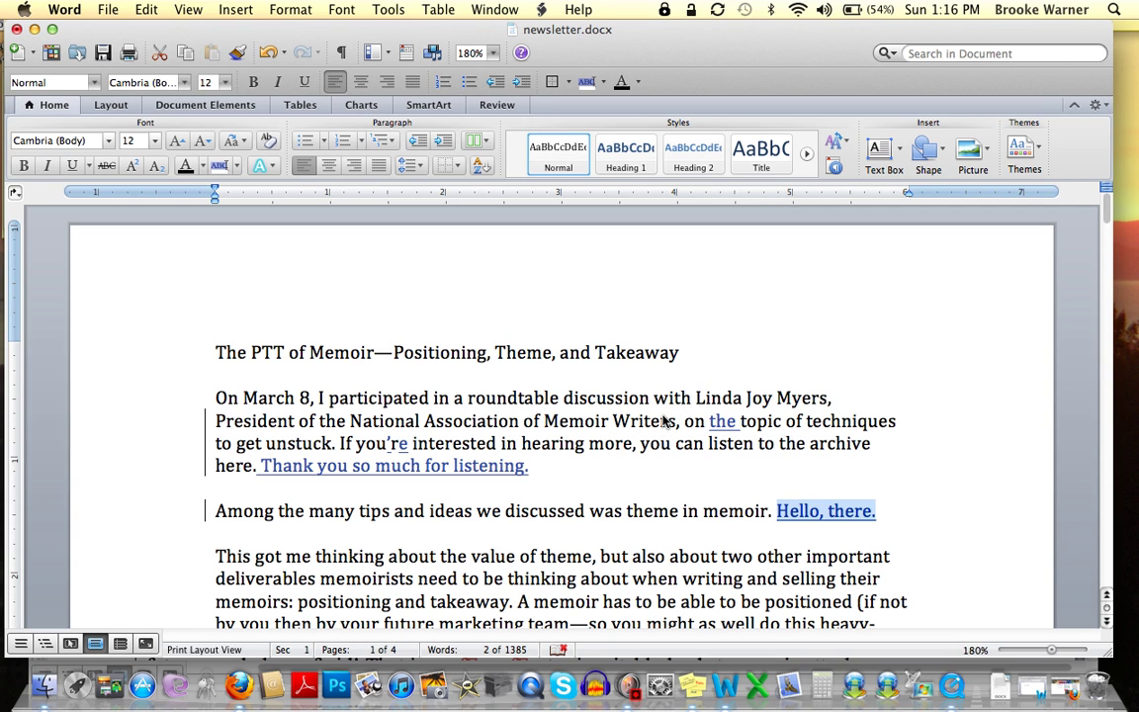
# Deselect 'Hello, there.' and start Save As, appending '_BW2' to the file name.
pyautogui.click(584, 377)
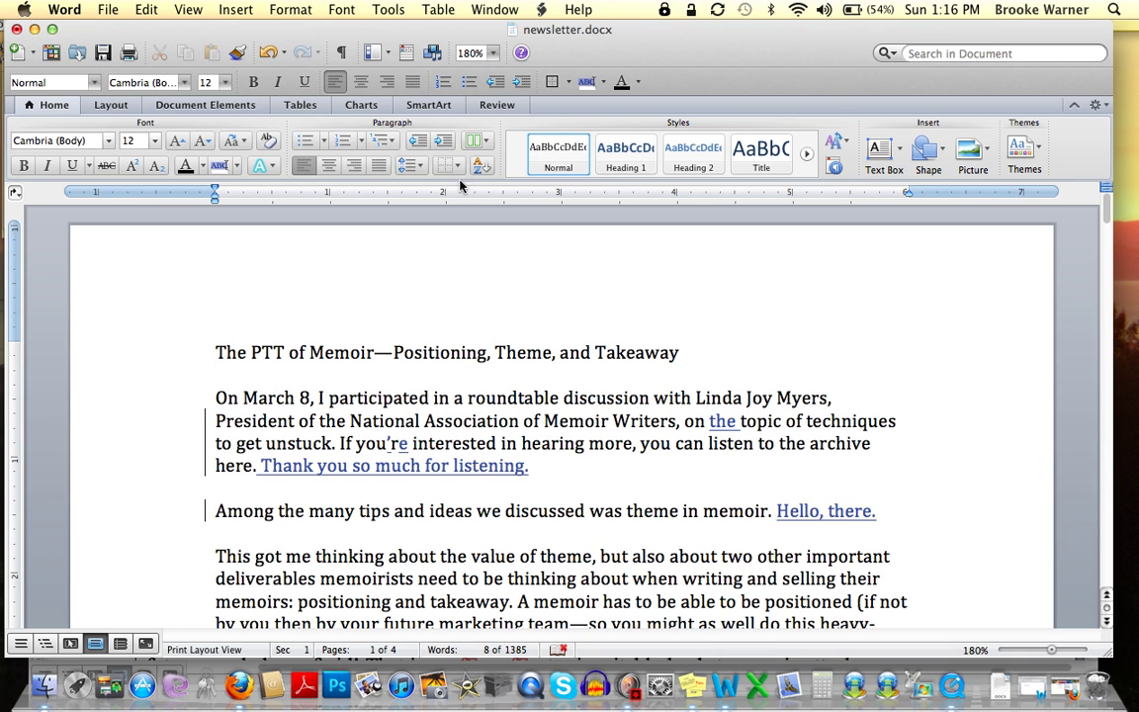
pyautogui.scroll(-1, 374, 308)
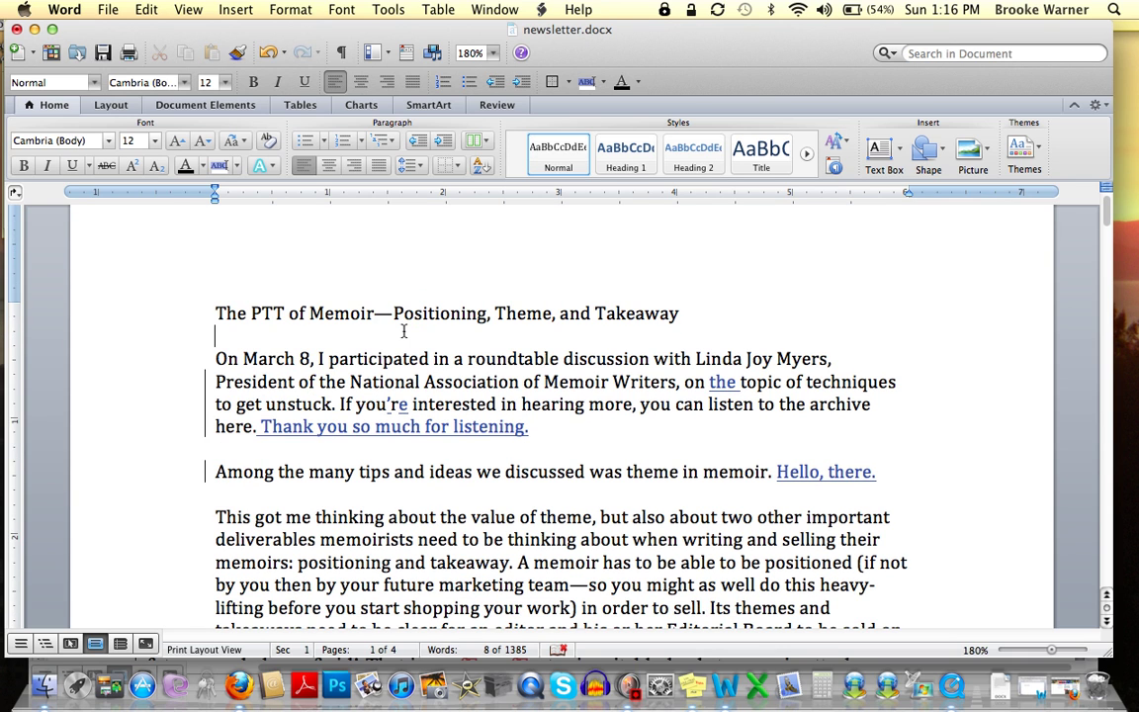
pyautogui.click(105, 10)
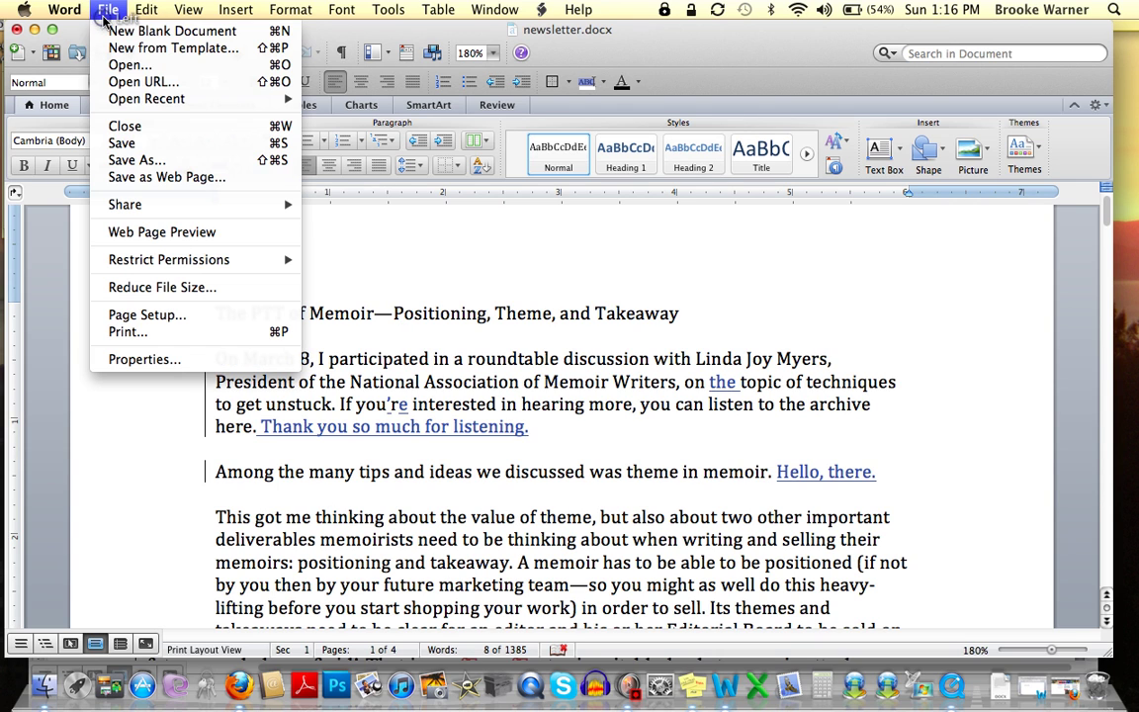
pyautogui.click(131, 162)
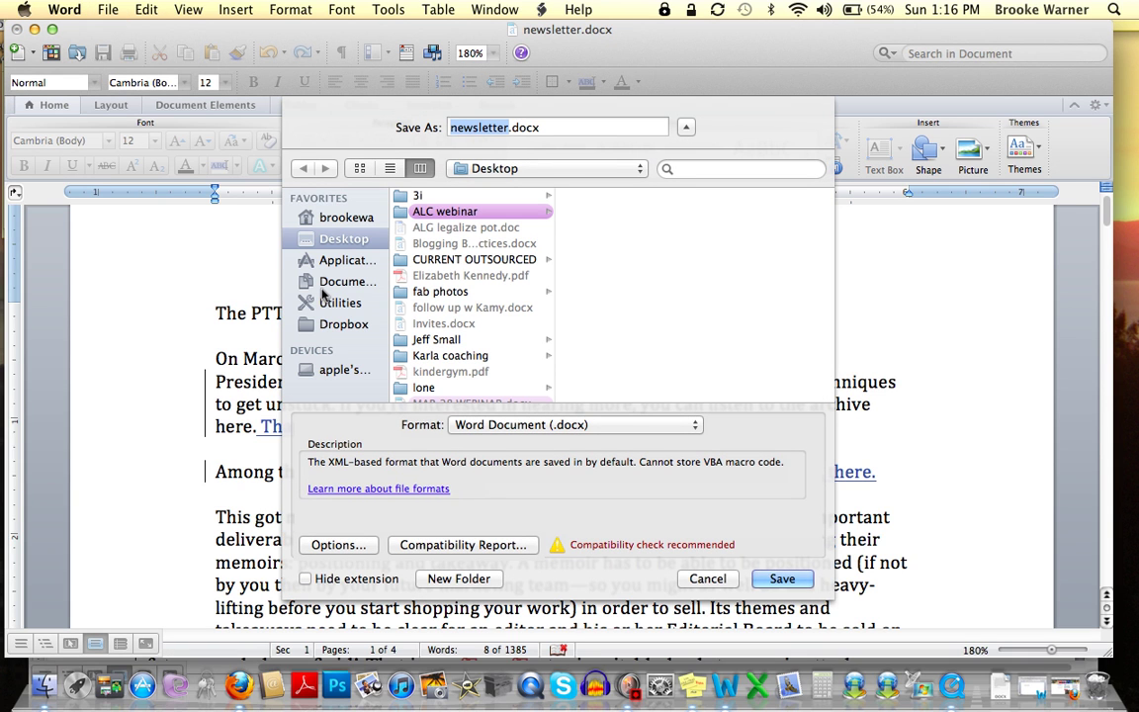
pyautogui.press('Right')
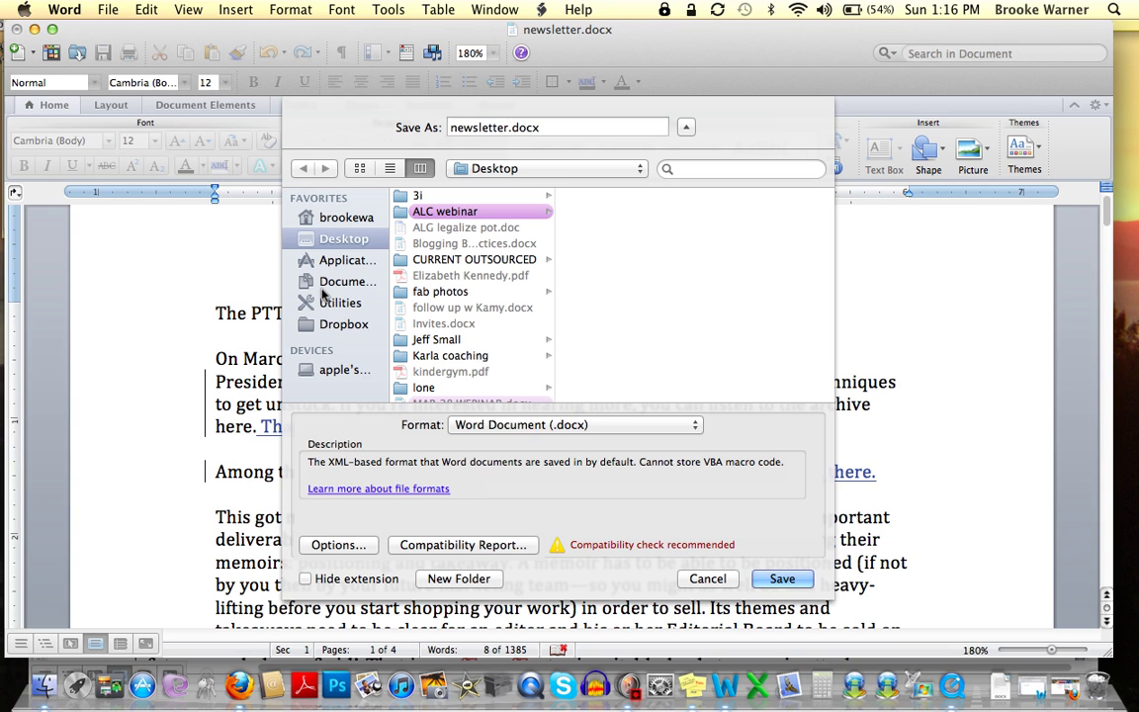
pyautogui.write('_BW2')
# Change the name's suffix to AT3 and save as newsletter_AT3.docx on the Desktop.
pyautogui.click(517, 127)
pyautogui.moveTo(516, 128); pyautogui.dragTo(535, 130)
pyautogui.write('BW')
pyautogui.press('BackSpace')
pyautogui.press('BackSpace')
pyautogui.write('AT3')
pyautogui.click(523, 127)
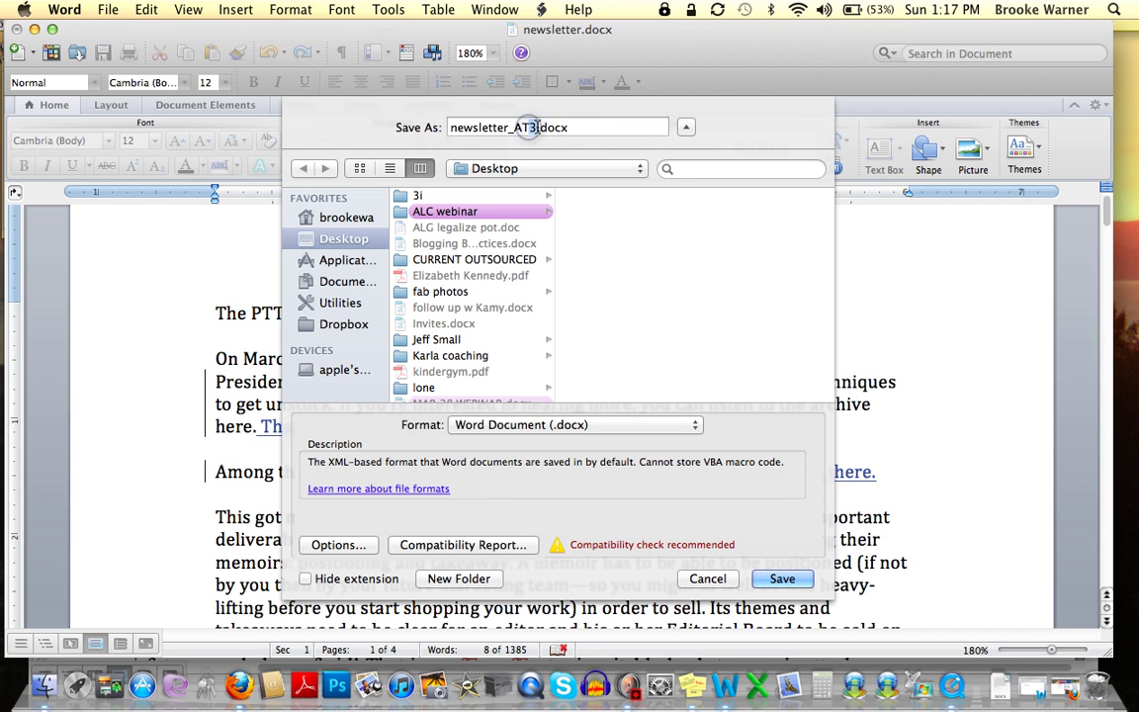
pyautogui.click(537, 126)
pyautogui.click(782, 579)
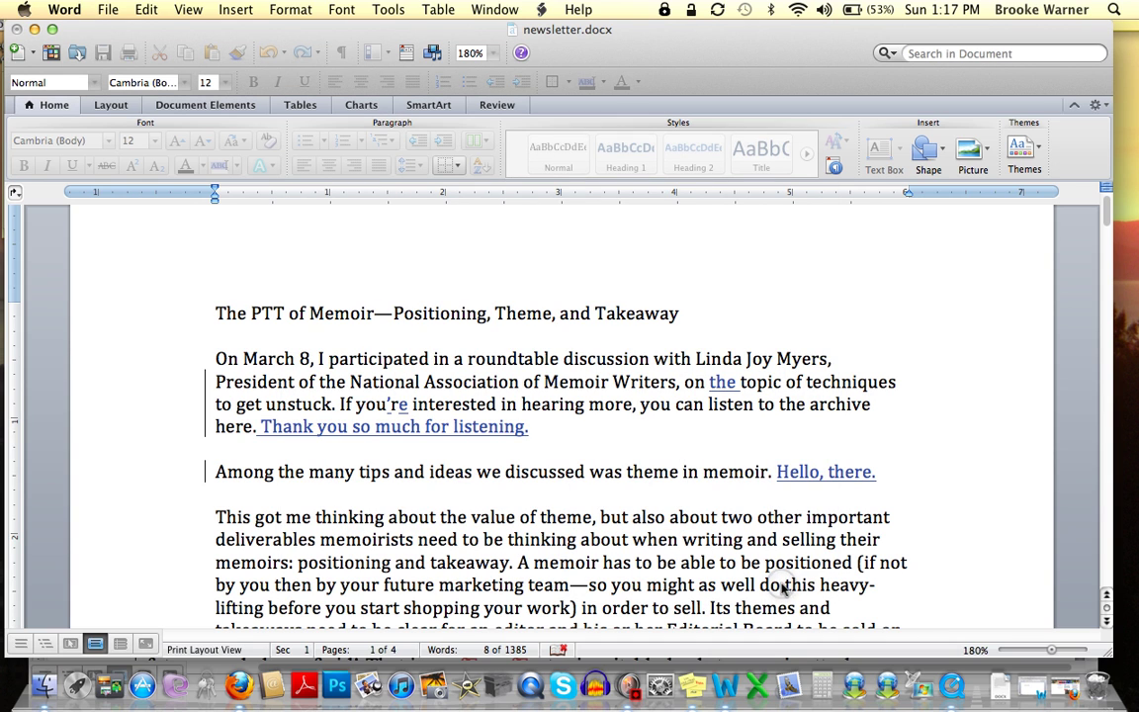